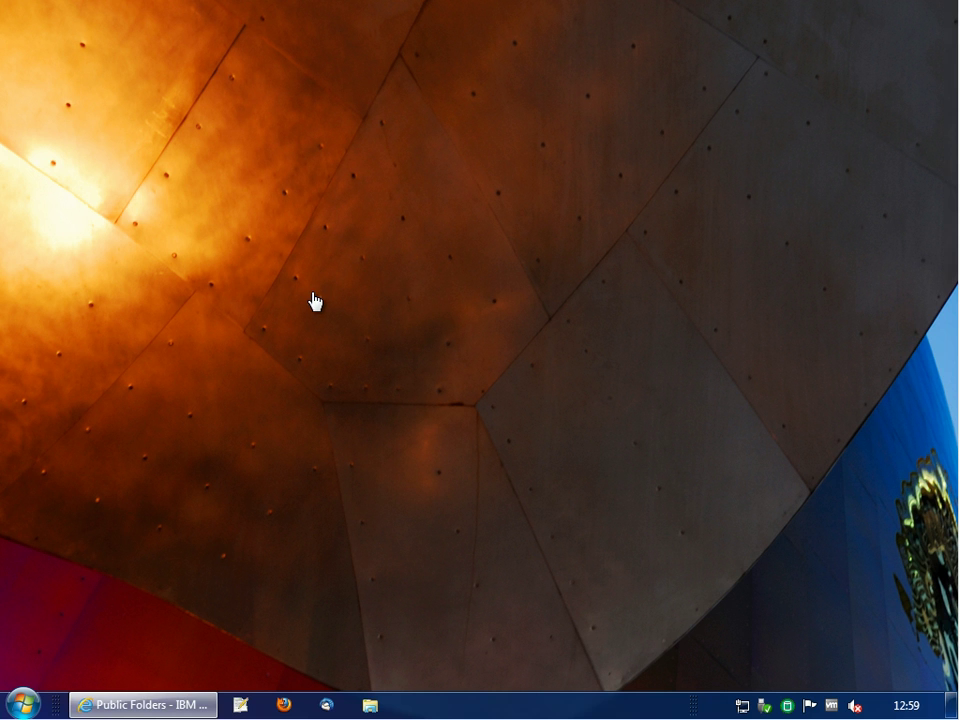
- Open the Gadget Gallery from the desktop menu and place a Cognos Gadget at the upper right
{"action": "right_click", "coordinate": [313, 300]}
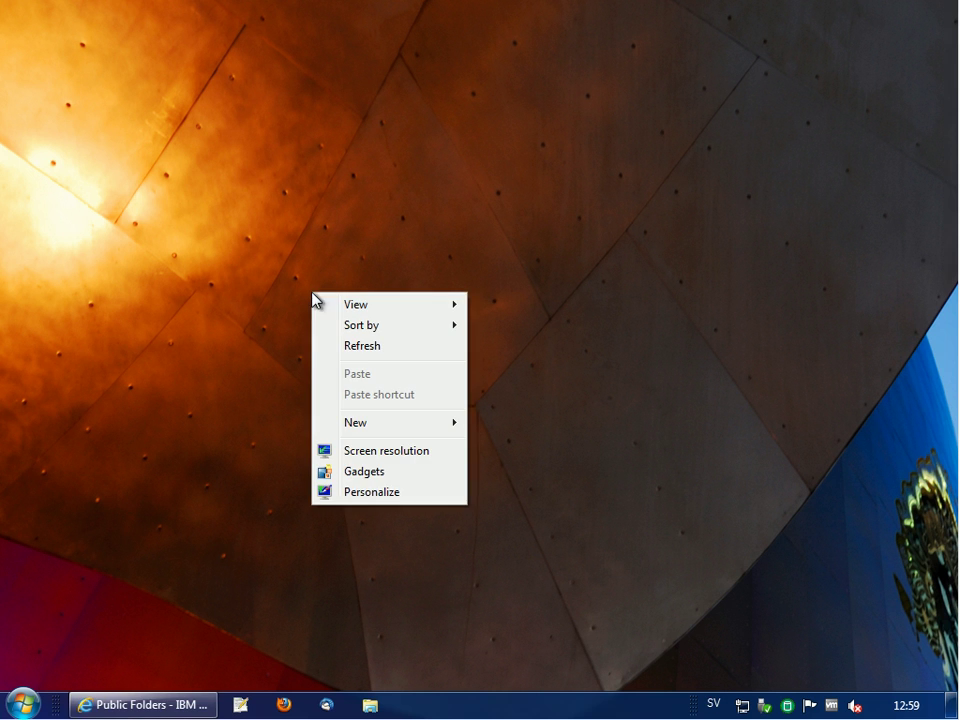
{"action": "left_click", "coordinate": [362, 472]}
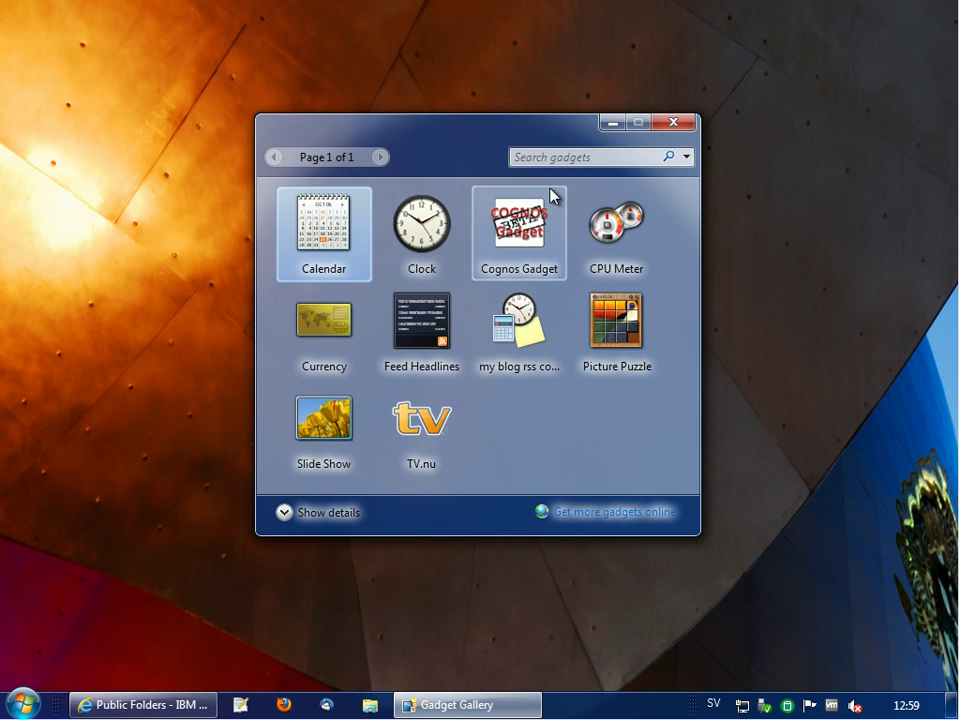
{"action": "left_click_drag", "start_coordinate": [476, 133], "coordinate": [300, 128]}
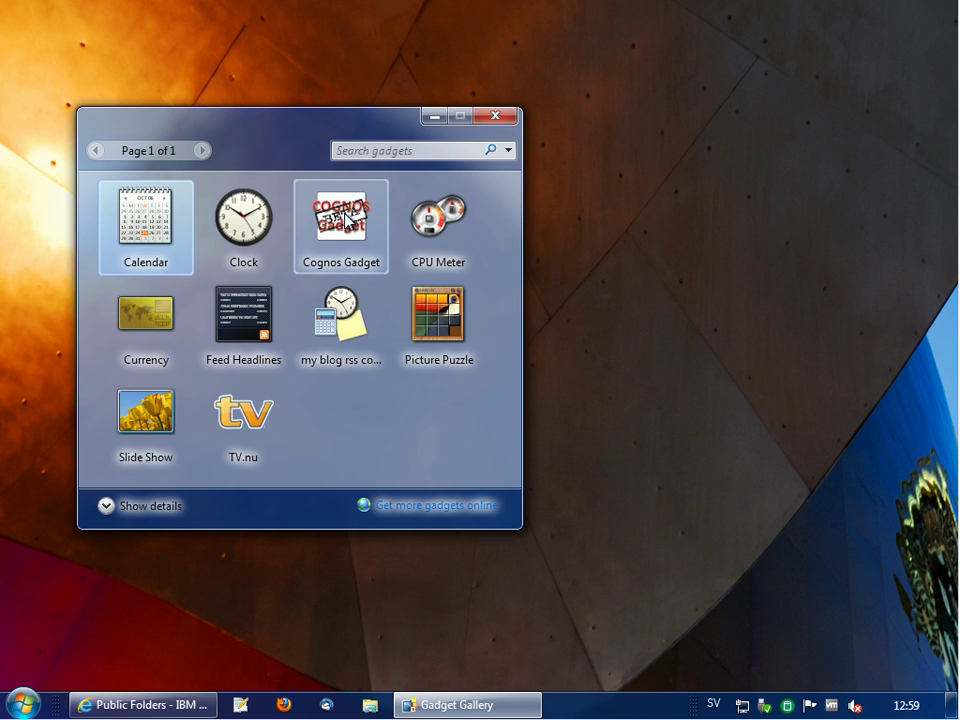
{"action": "left_click_drag", "start_coordinate": [346, 216], "coordinate": [812, 122]}
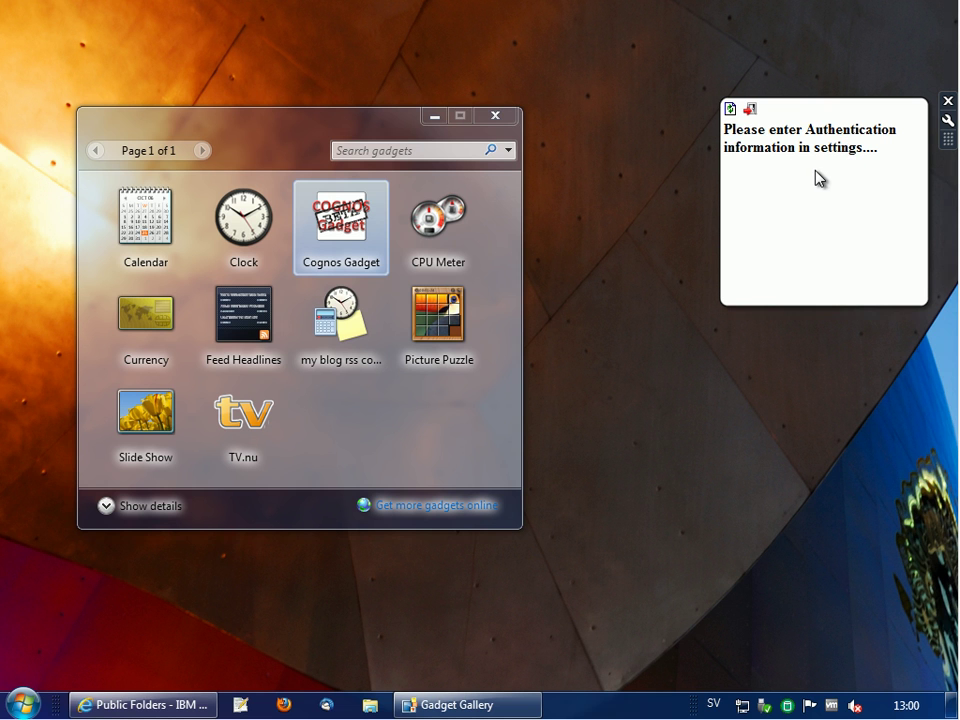
- Fill the Cognos gadget with the sample connection data and change its refresh frequency from 3600 to 10 seconds
{"action": "left_click", "coordinate": [946, 121]}
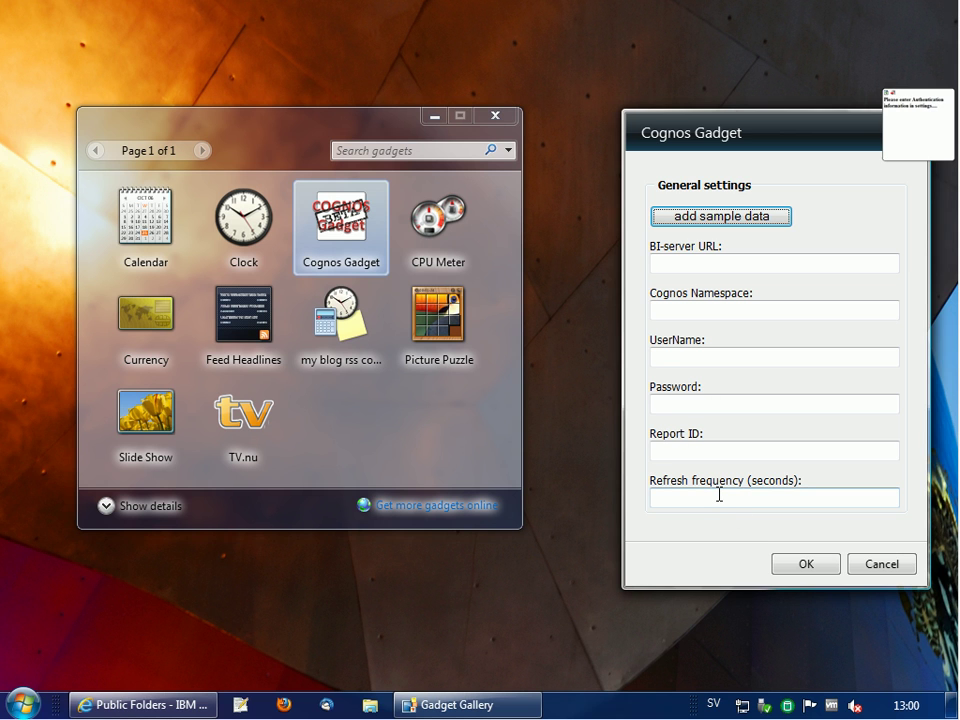
{"action": "left_click", "coordinate": [718, 217]}
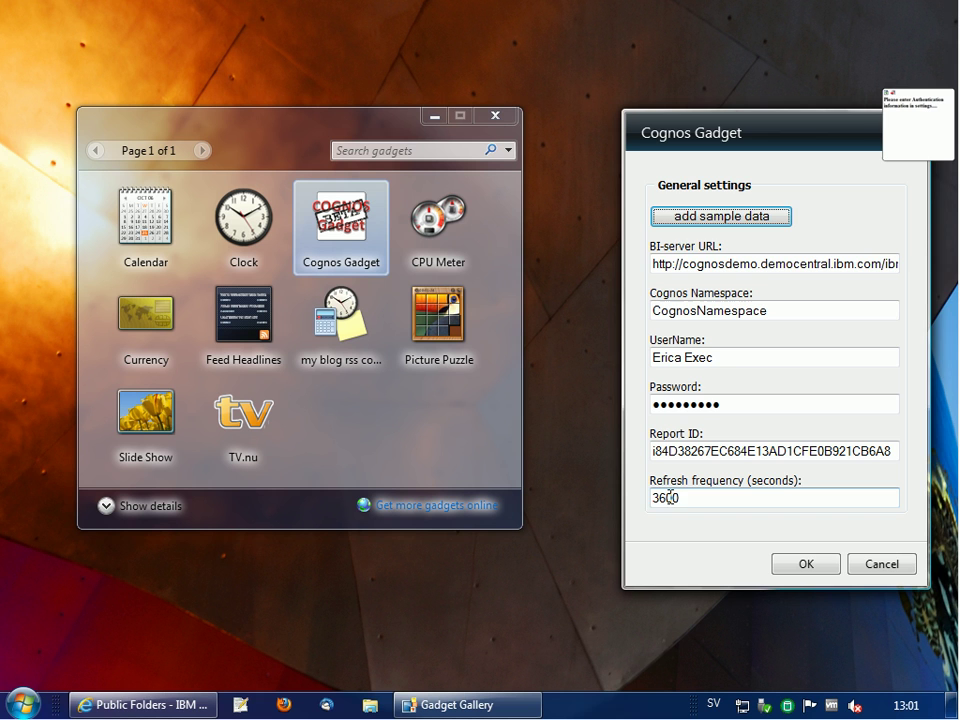
{"action": "double_click", "coordinate": [669, 497]}
{"action": "type", "text": "10"}
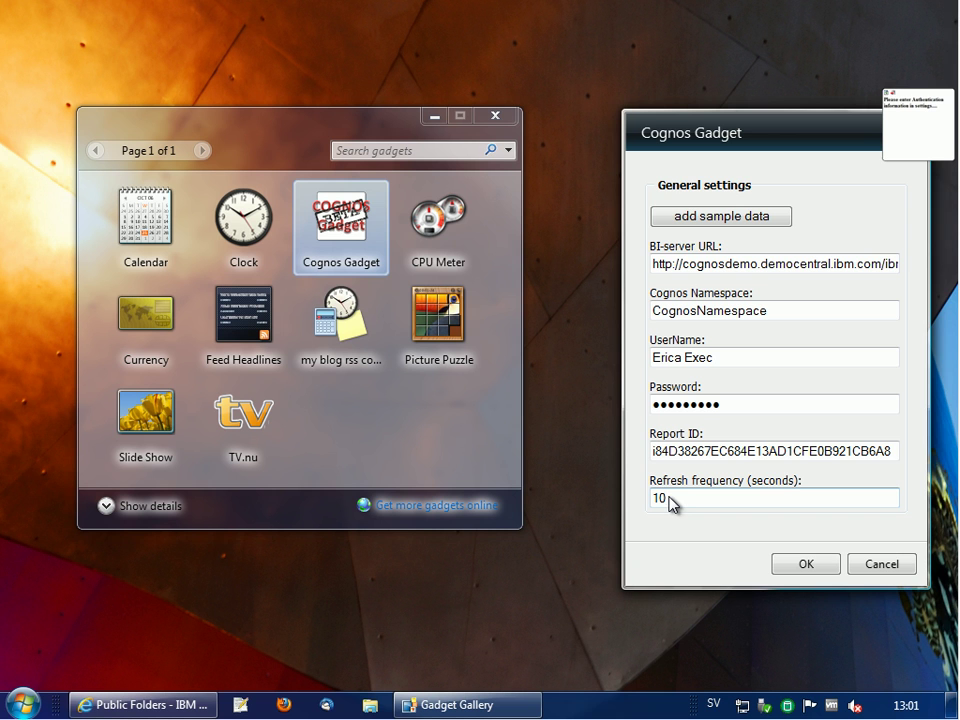
{"action": "left_click", "coordinate": [812, 566]}
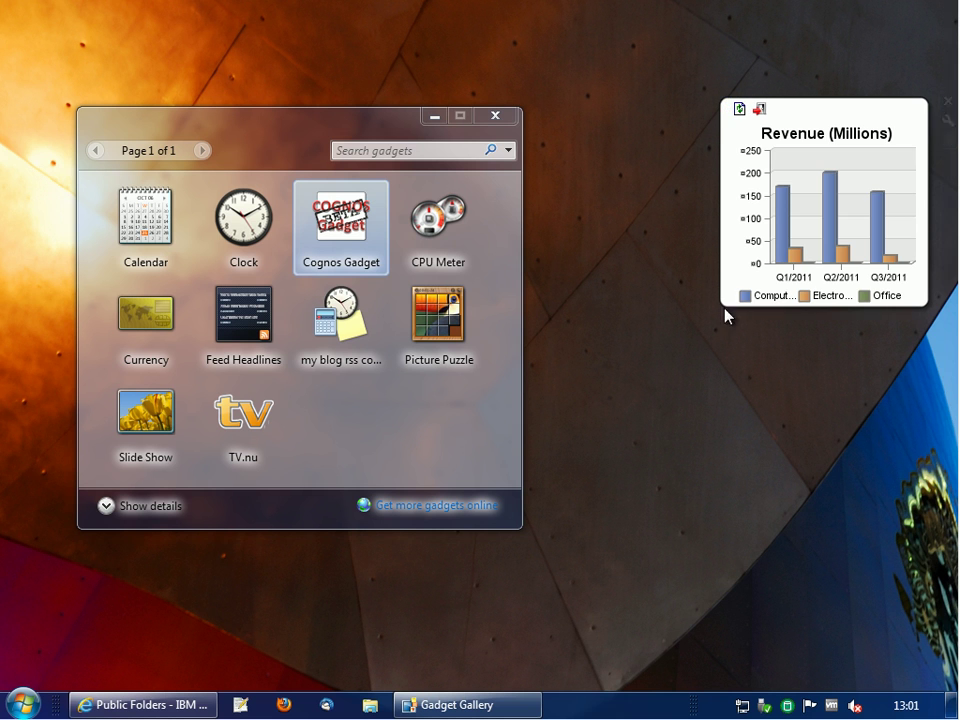
- Restore Cognos Connection, view the Revenue per Quarter and Product Category report, then open it in Report Studio
{"action": "left_click", "coordinate": [163, 710]}
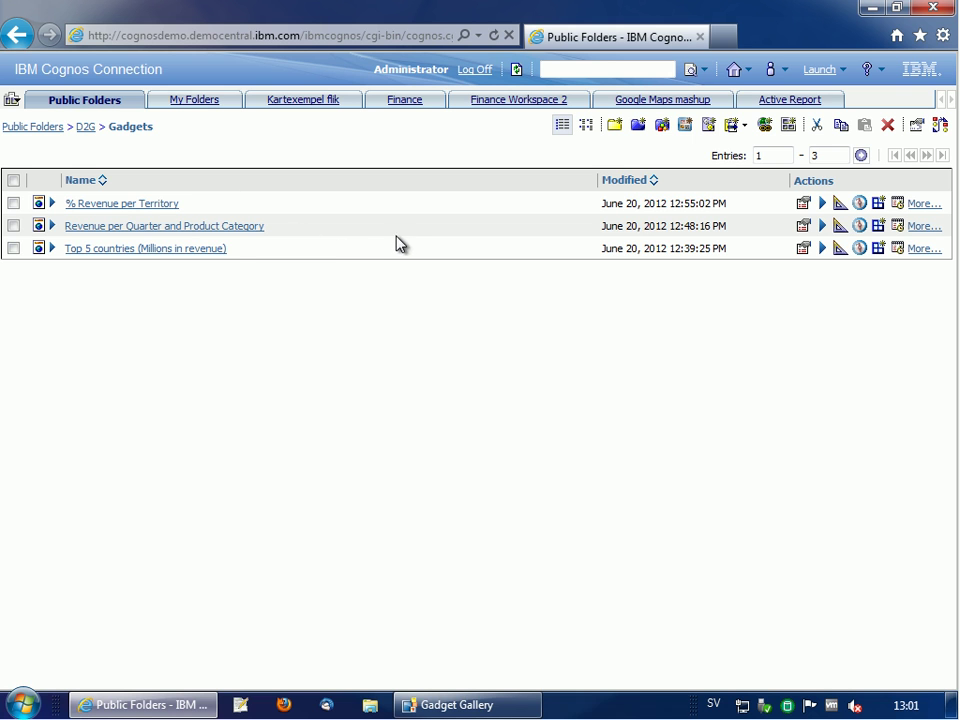
{"action": "left_click", "coordinate": [897, 8]}
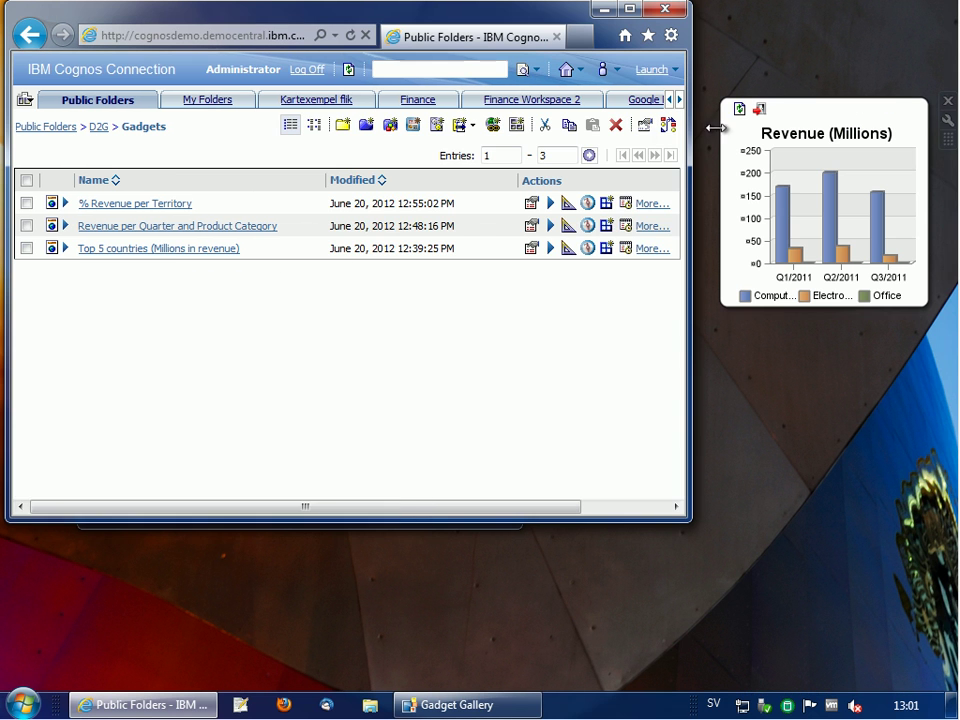
{"action": "left_click", "coordinate": [150, 228]}
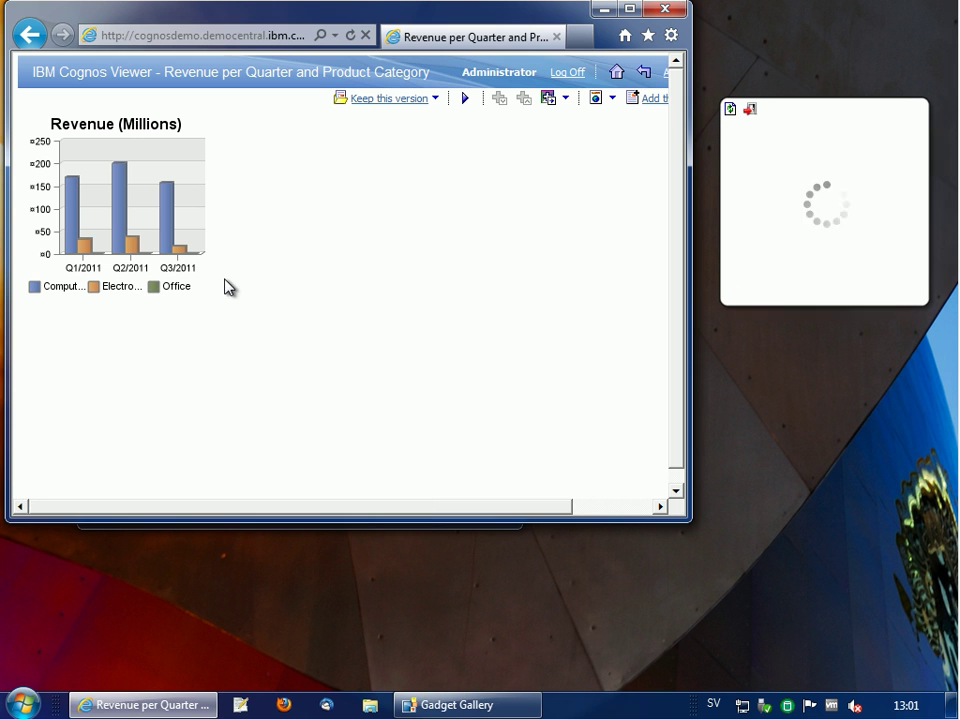
{"action": "left_click", "coordinate": [641, 75]}
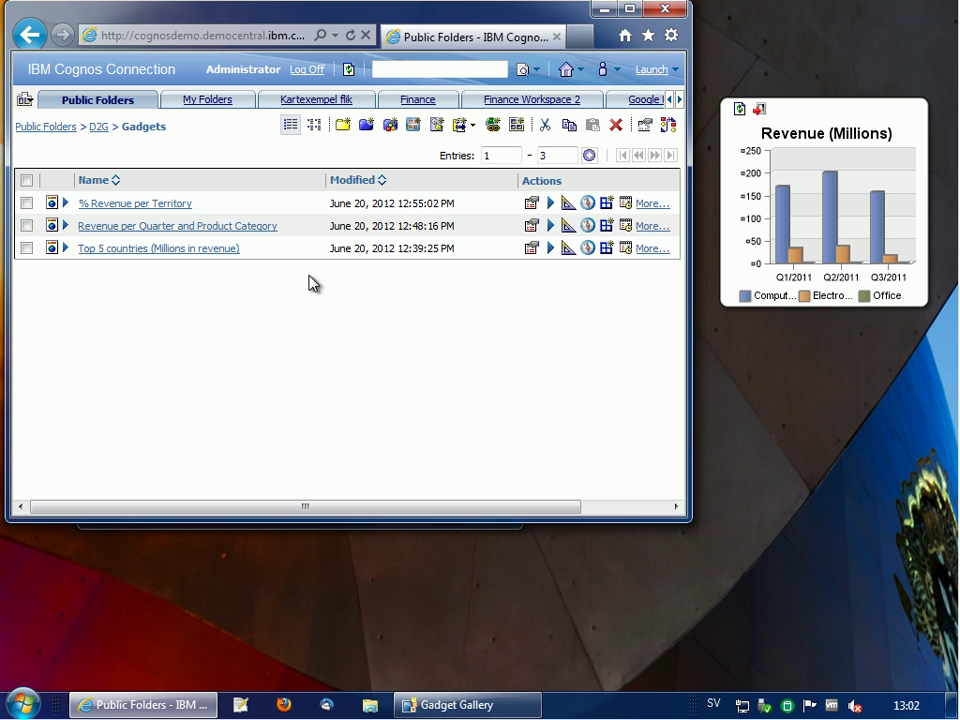
{"action": "left_click", "coordinate": [268, 229]}
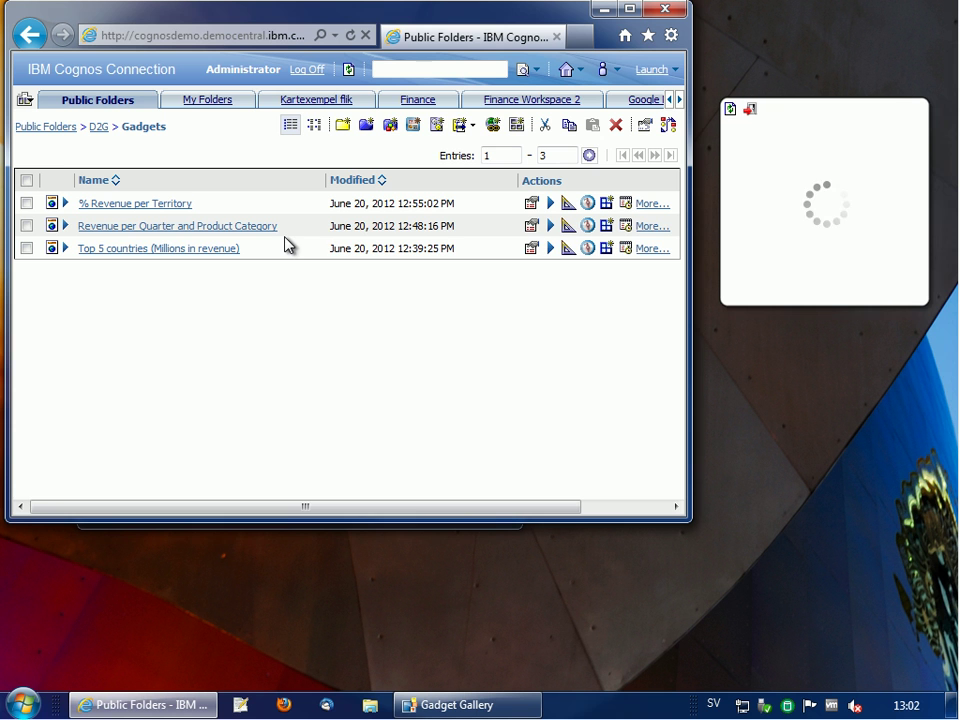
{"action": "left_click", "coordinate": [567, 229]}
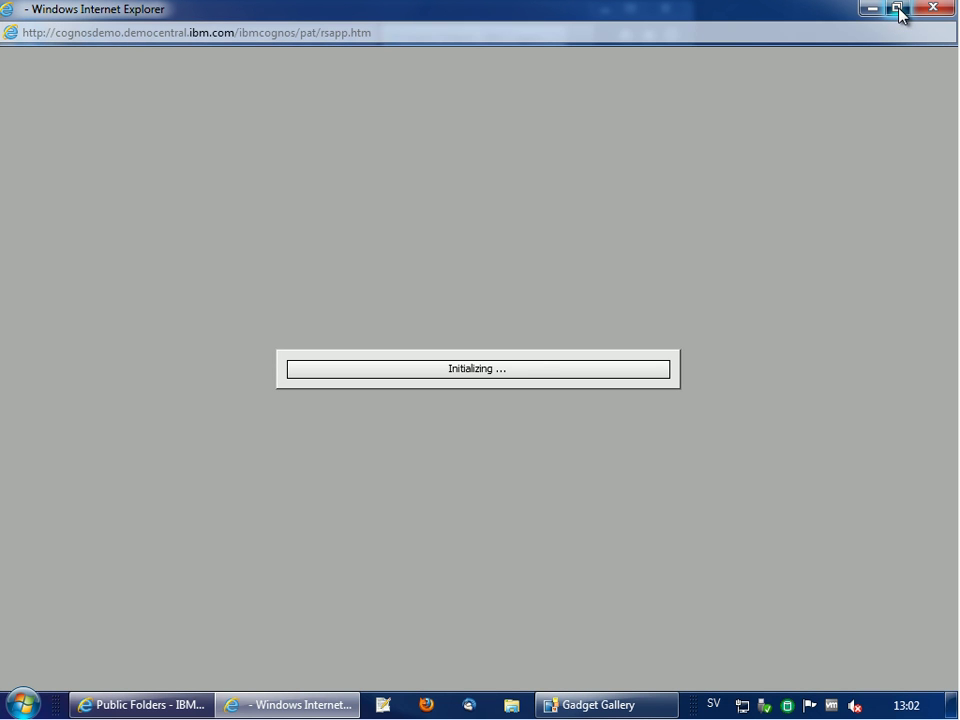
- Allow clipboard access and resize the Report Studio window so the desktop gadget shows
{"action": "left_click", "coordinate": [897, 12]}
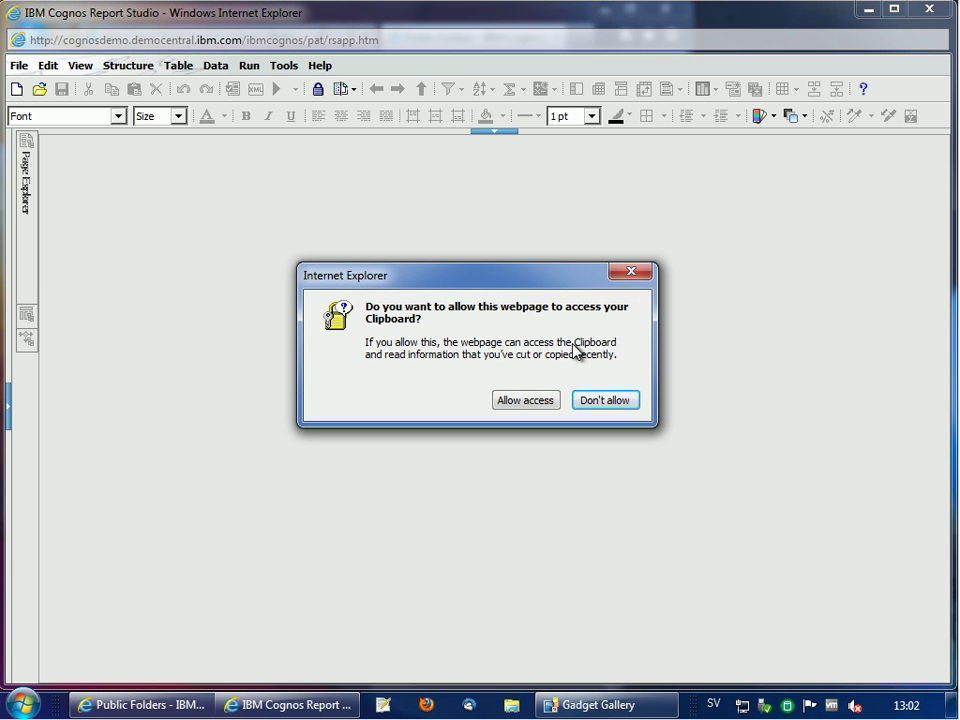
{"action": "left_click", "coordinate": [537, 398]}
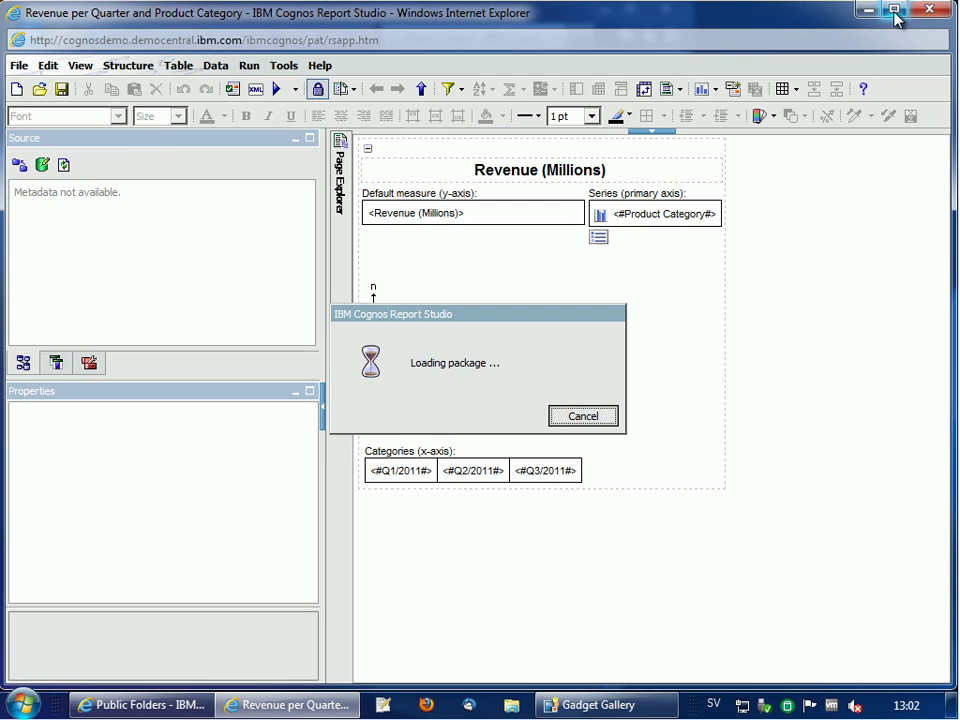
{"action": "left_click", "coordinate": [895, 10]}
{"action": "left_click", "coordinate": [897, 10]}
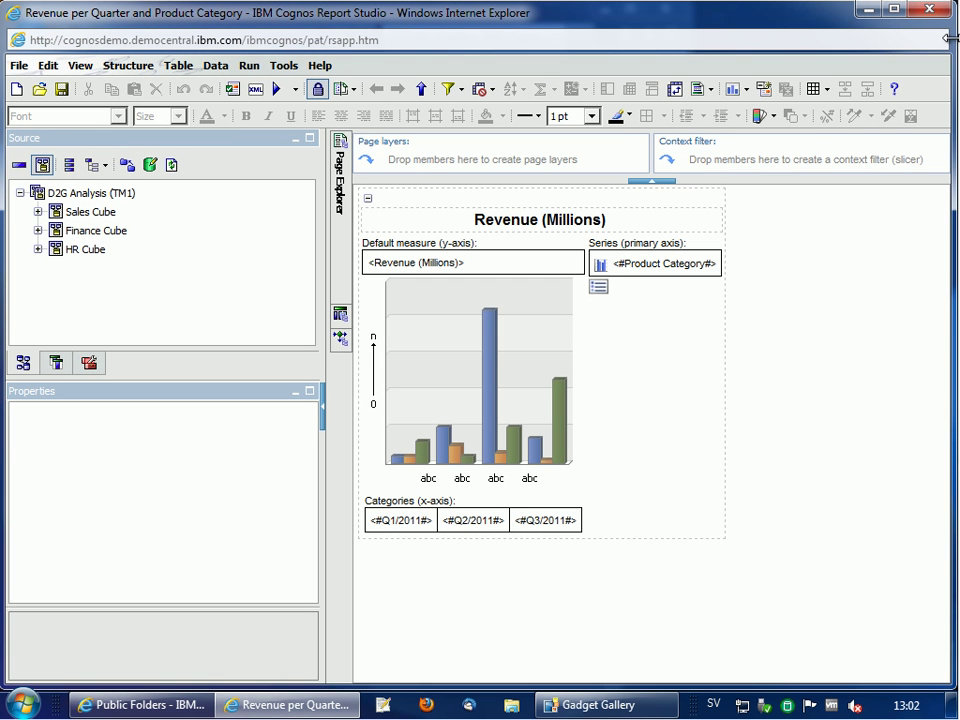
{"action": "left_click_drag", "start_coordinate": [835, 46], "coordinate": [692, 46]}
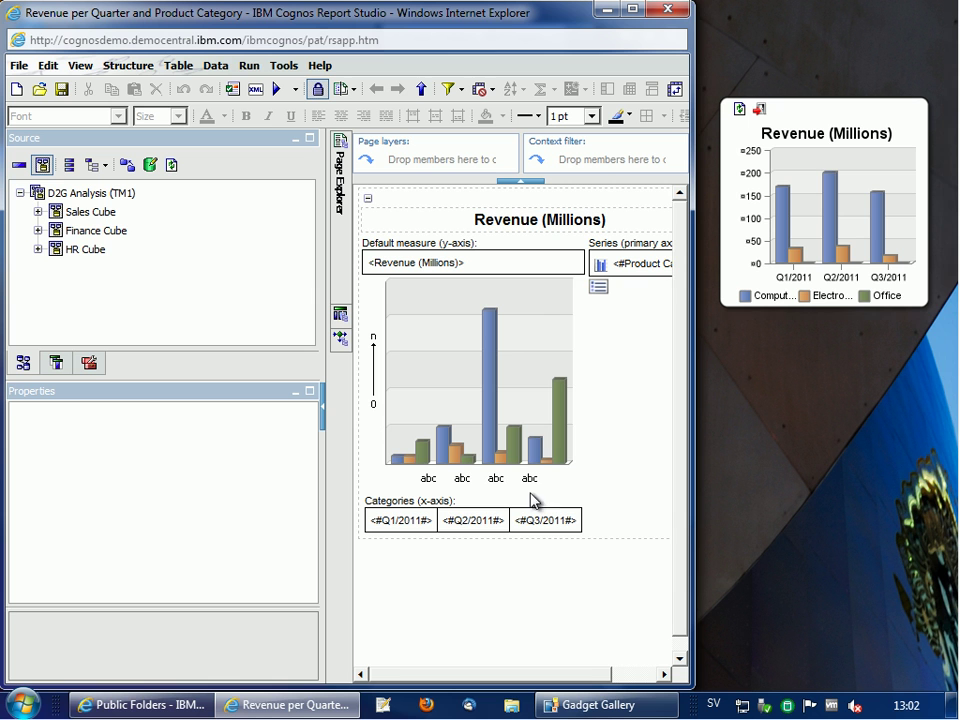
- Convert the Revenue (Millions) chart to a stacked cylinder bar chart, dismissing the property warning
{"action": "left_click", "coordinate": [598, 357]}
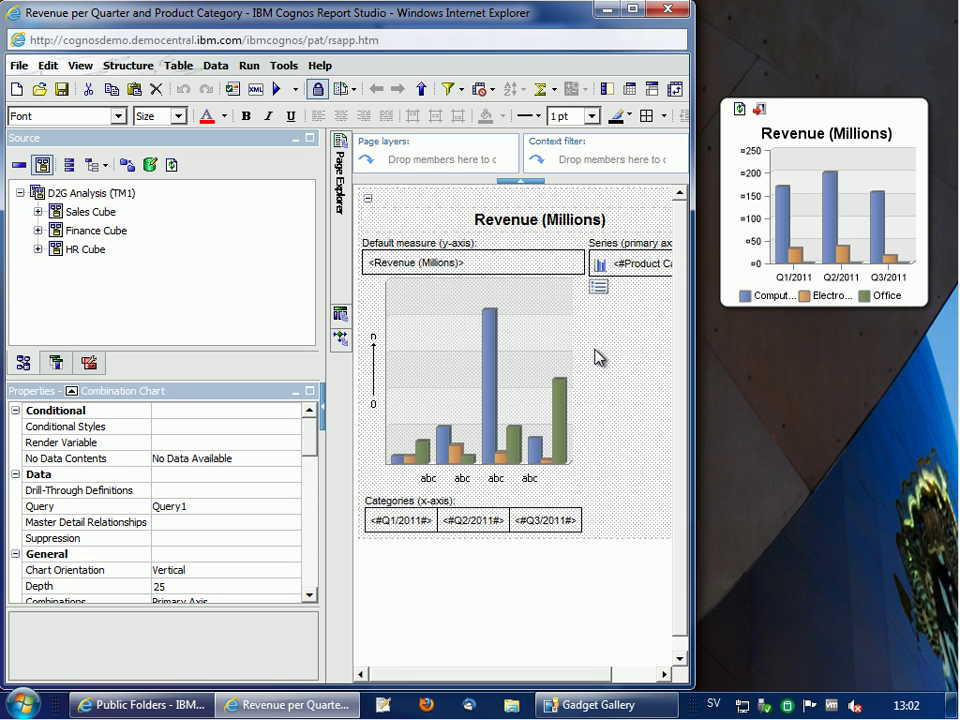
{"action": "right_click", "coordinate": [598, 357]}
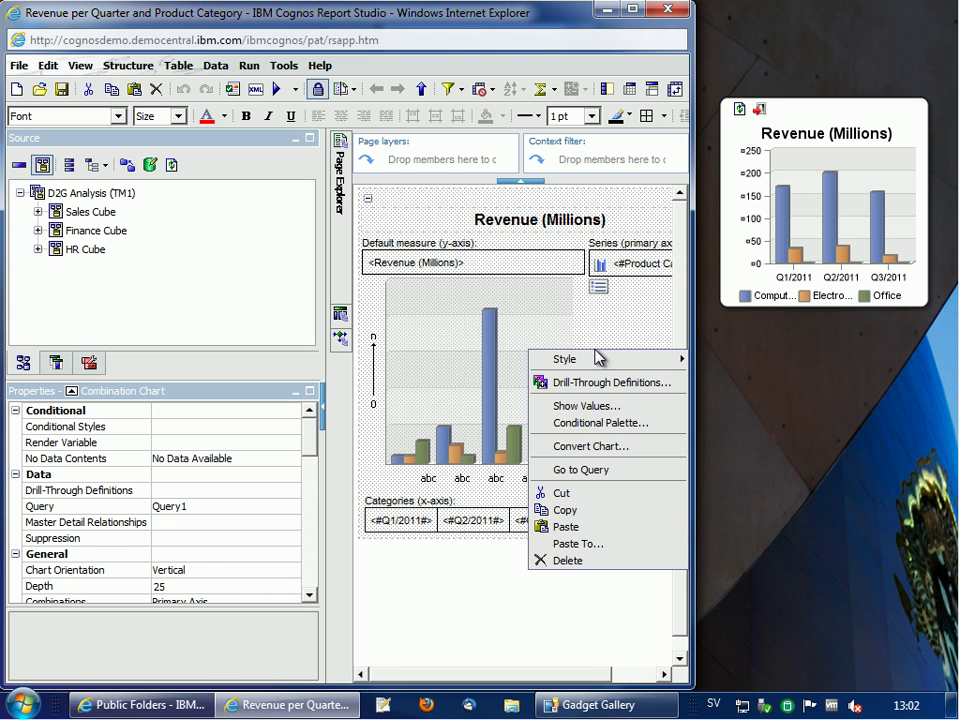
{"action": "left_click", "coordinate": [600, 449]}
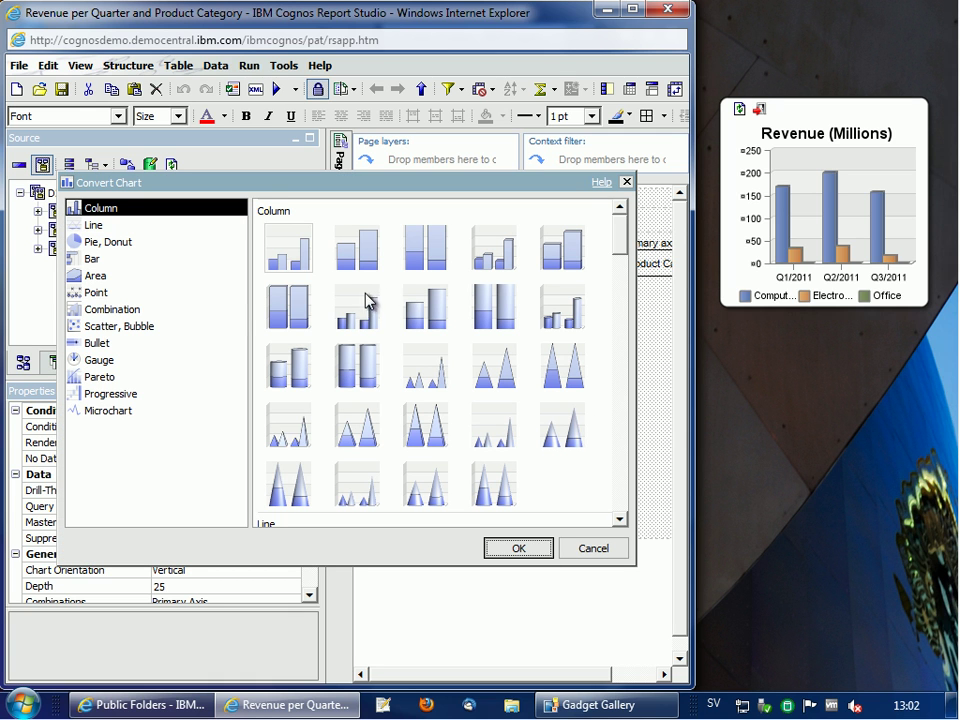
{"action": "left_click", "coordinate": [92, 259]}
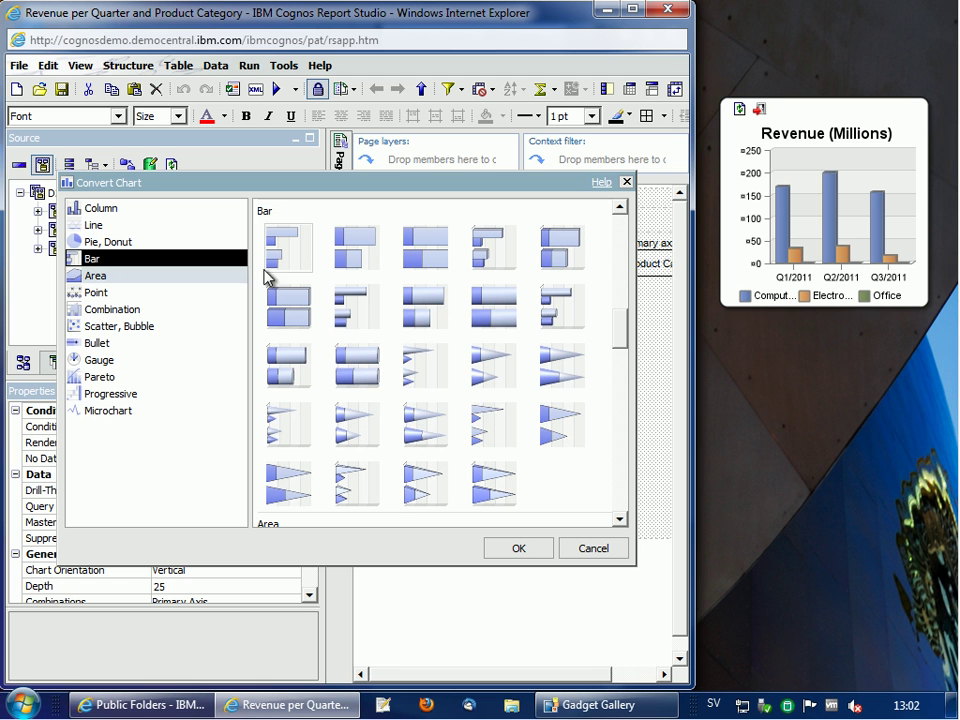
{"action": "left_click", "coordinate": [360, 366]}
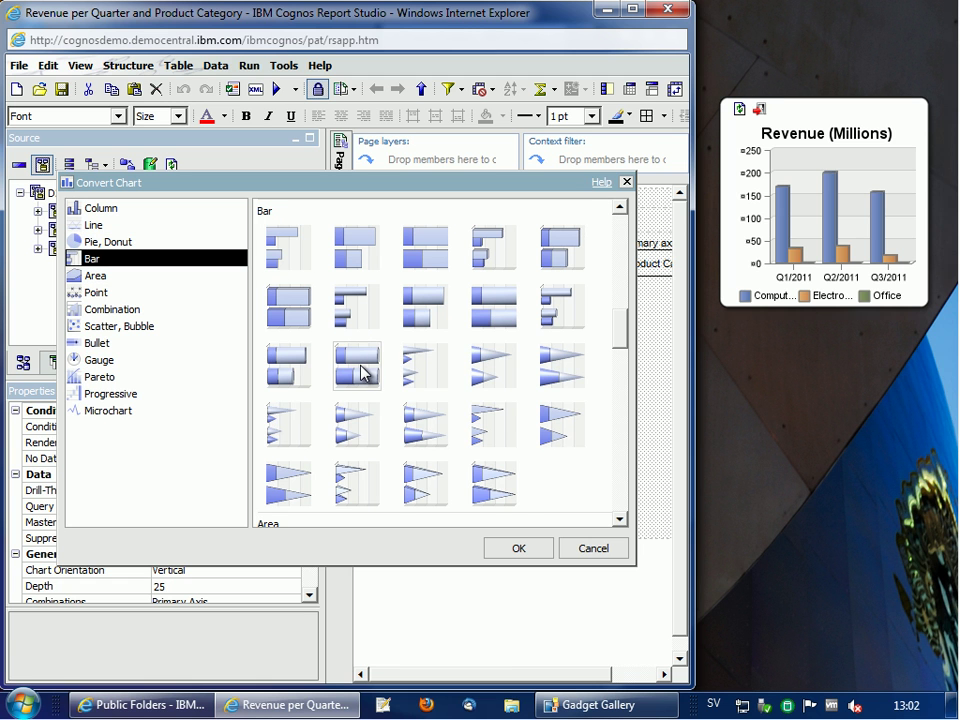
{"action": "left_click", "coordinate": [510, 548]}
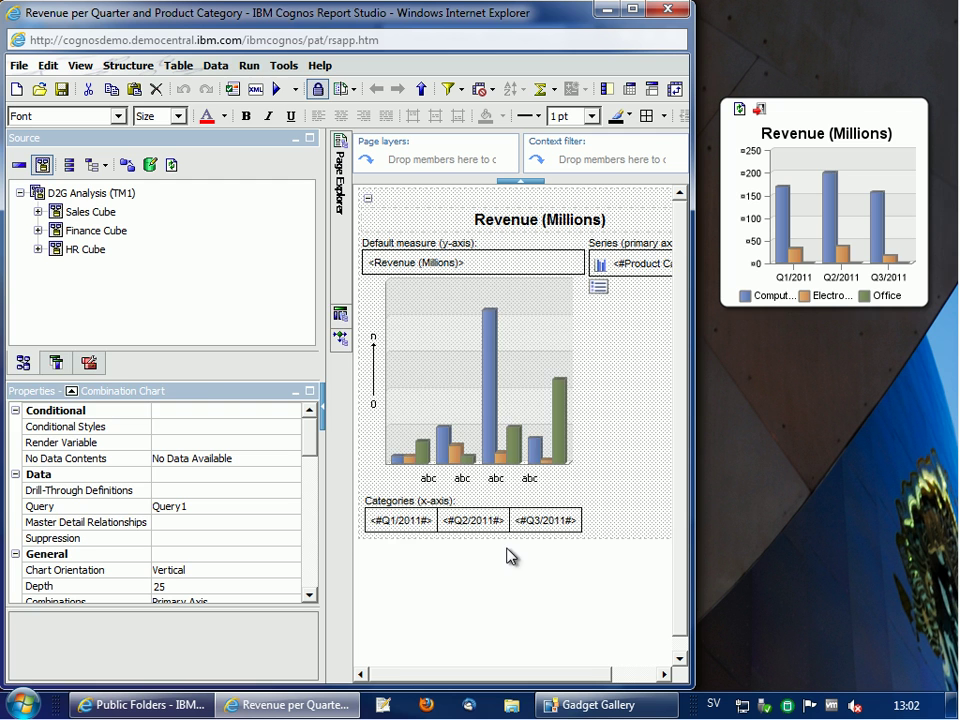
{"action": "left_click", "coordinate": [352, 411]}
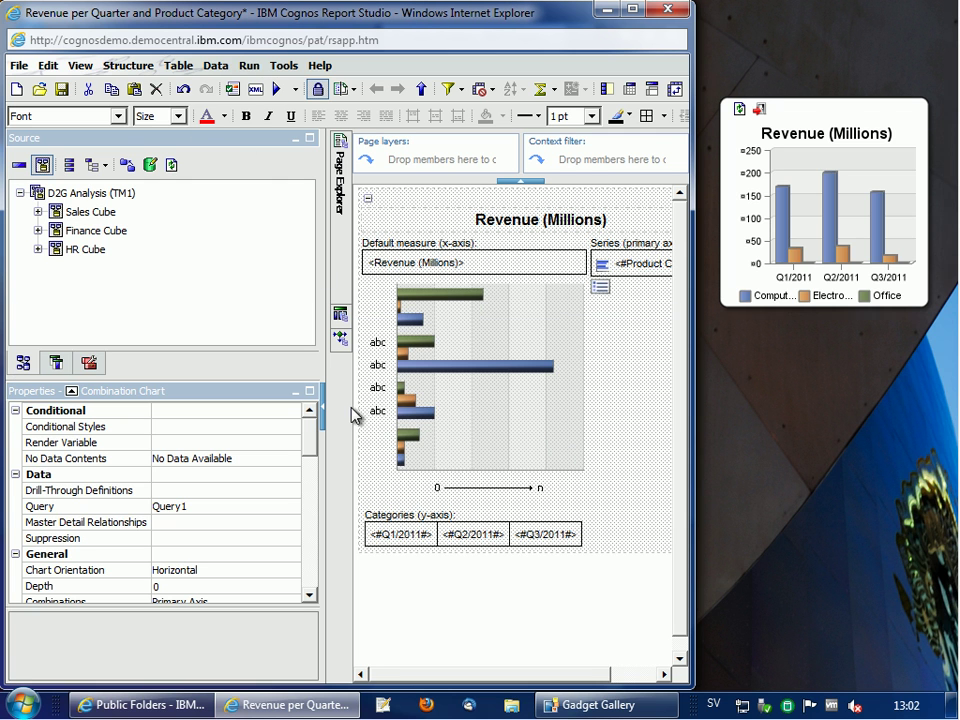
- Save the report, undo back to vertical columns, save again and close Report Studio
{"action": "left_click", "coordinate": [61, 90]}
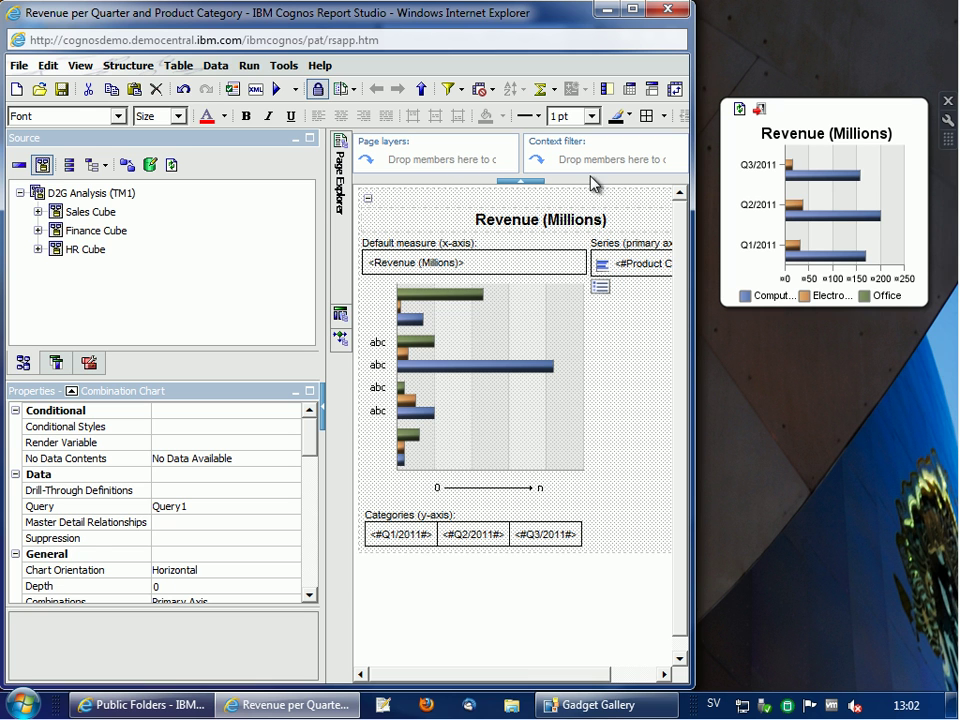
{"action": "left_click", "coordinate": [183, 89]}
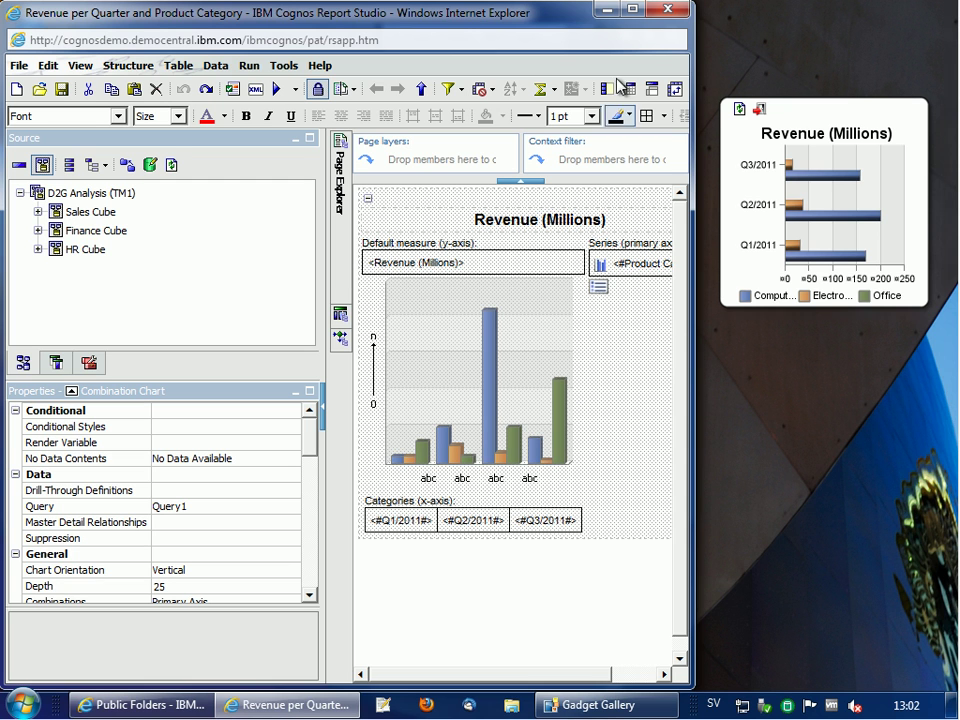
{"action": "left_click", "coordinate": [61, 91]}
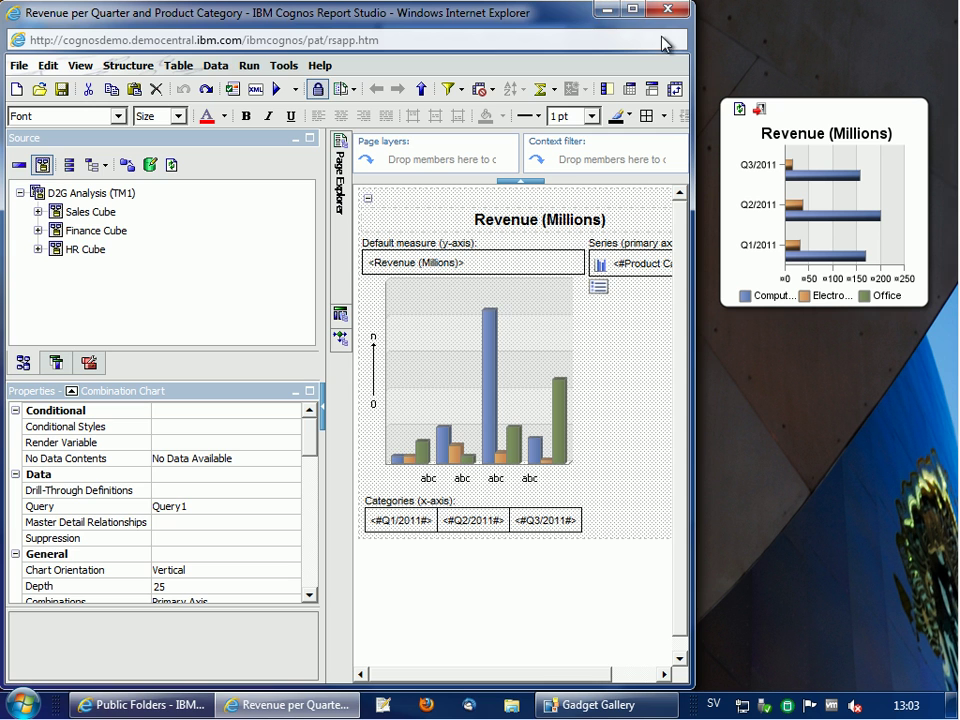
{"action": "left_click", "coordinate": [666, 10]}
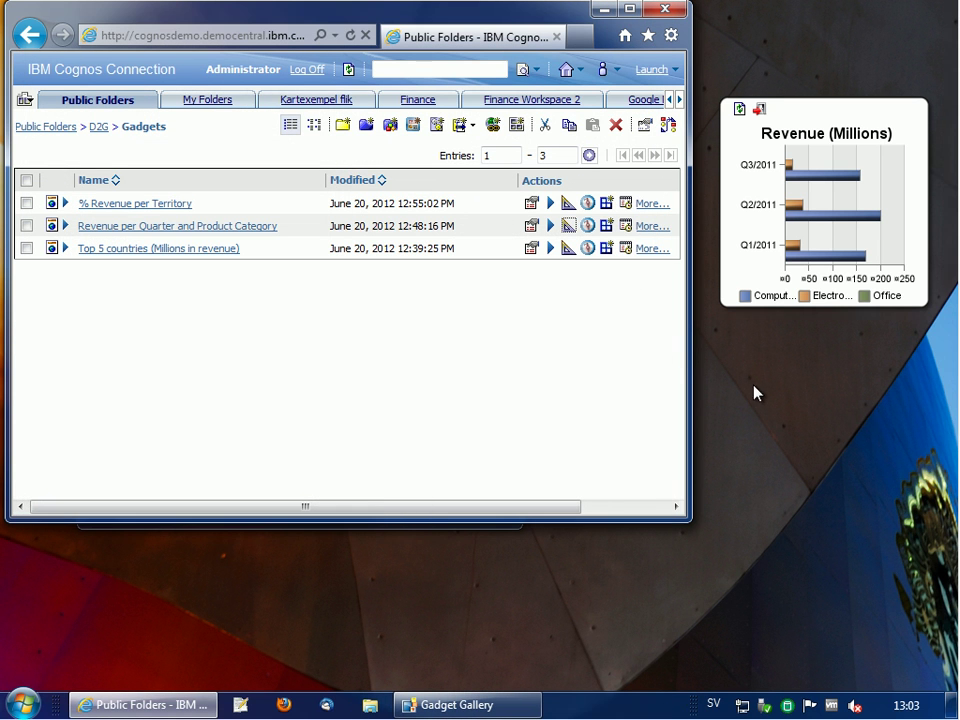
- Add a second Cognos gadget to the desktop with sample connection details, then close the gallery
{"action": "left_click", "coordinate": [496, 522]}
{"action": "left_click_drag", "start_coordinate": [308, 245], "coordinate": [826, 445]}
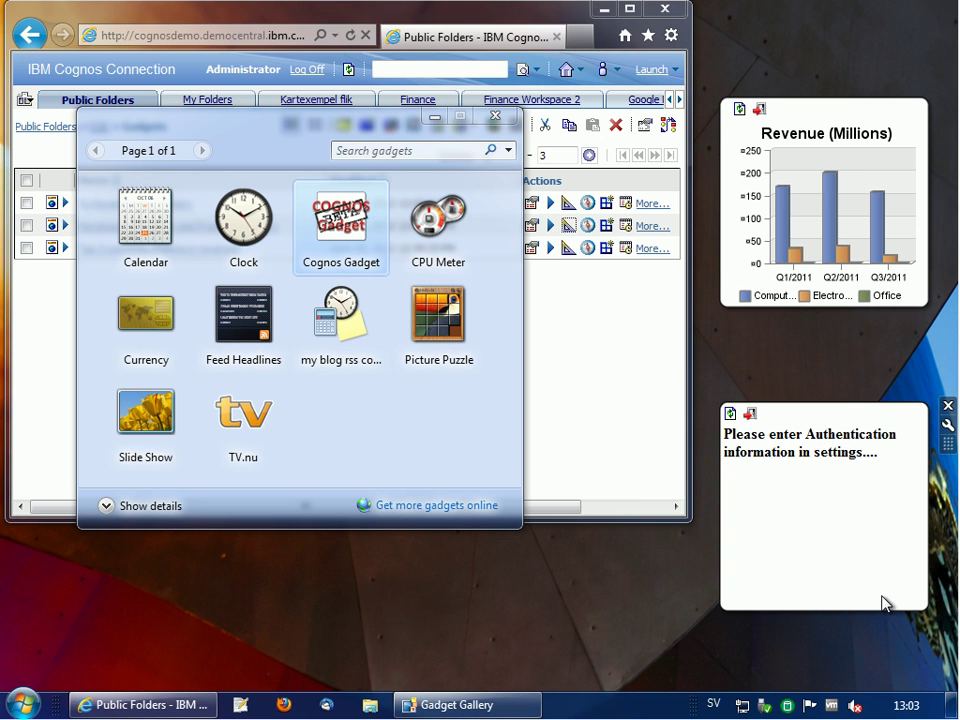
{"action": "left_click", "coordinate": [947, 430]}
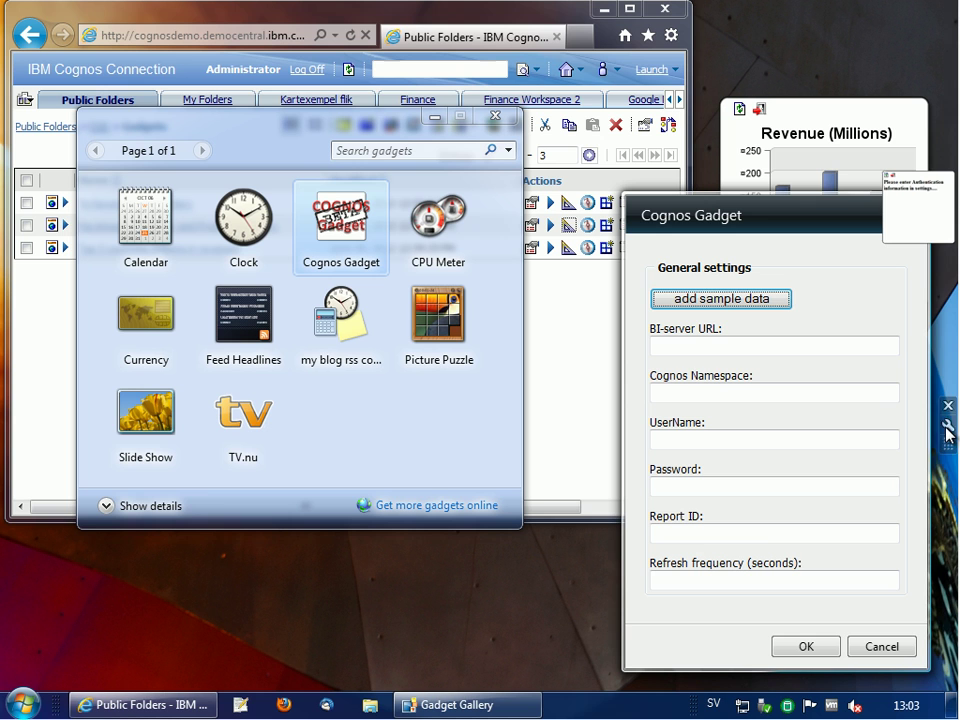
{"action": "left_click", "coordinate": [714, 298]}
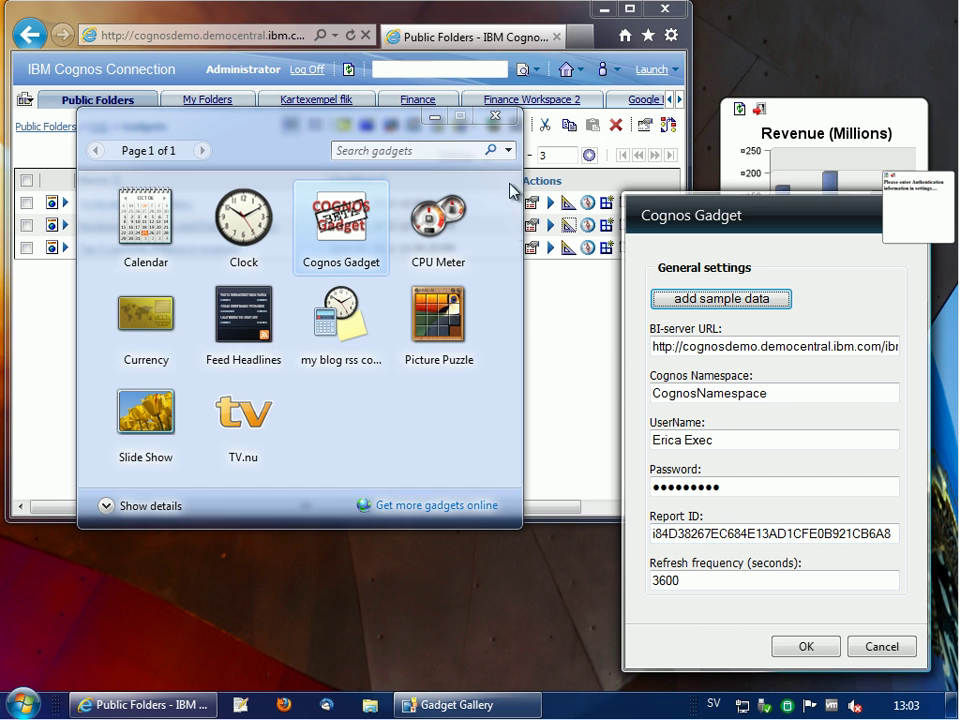
{"action": "left_click", "coordinate": [494, 116]}
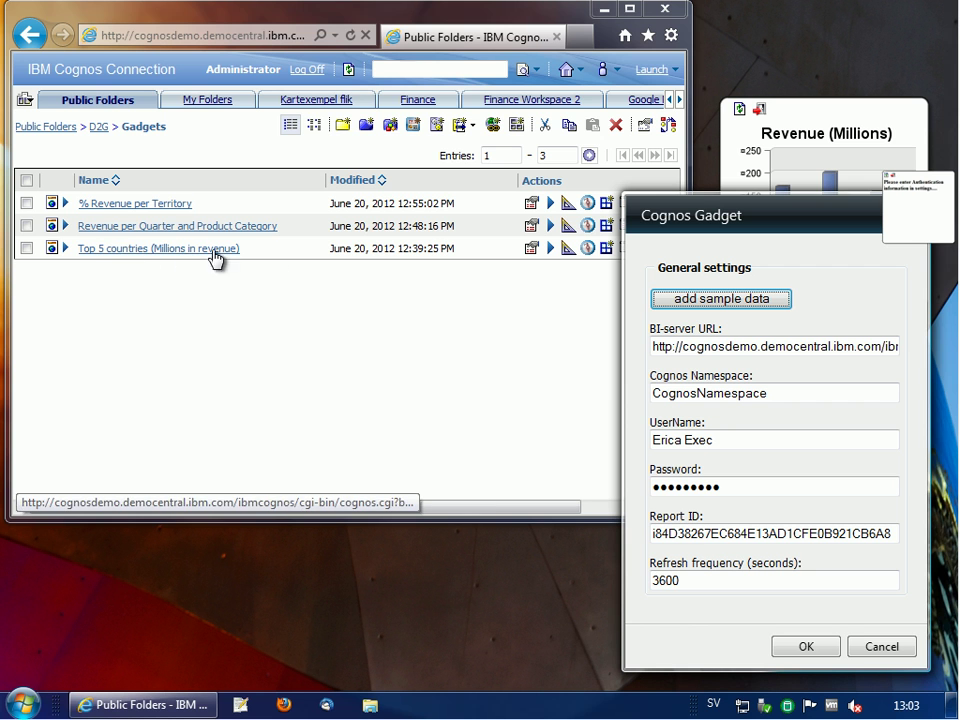
- Copy the Top 5 countries report's ID from its search path, ID and URL details
{"action": "left_click", "coordinate": [529, 249]}
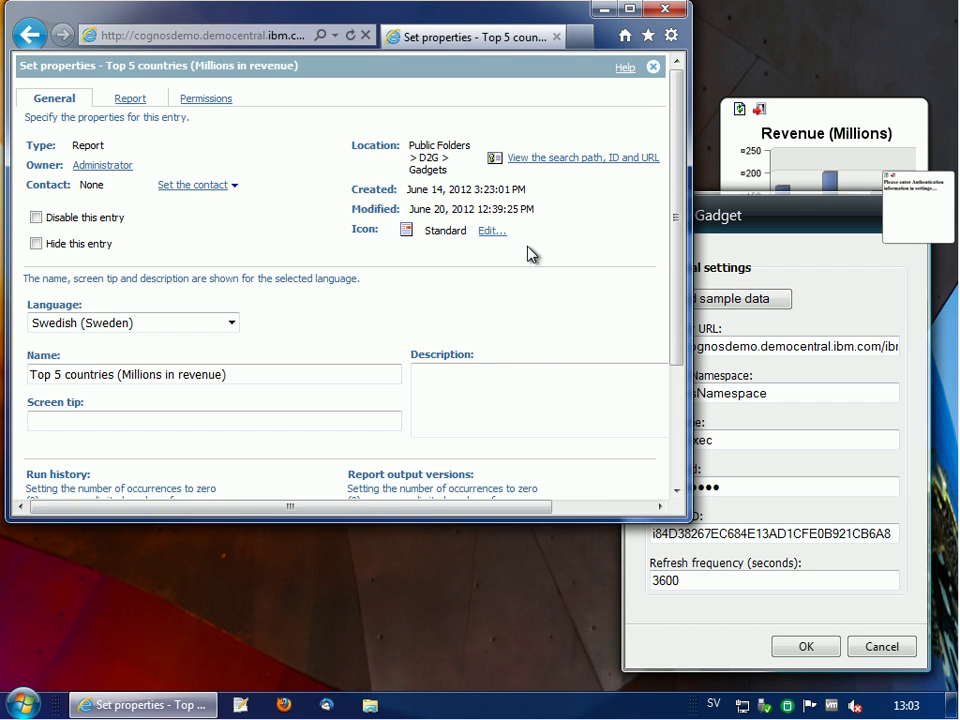
{"action": "left_click", "coordinate": [551, 160]}
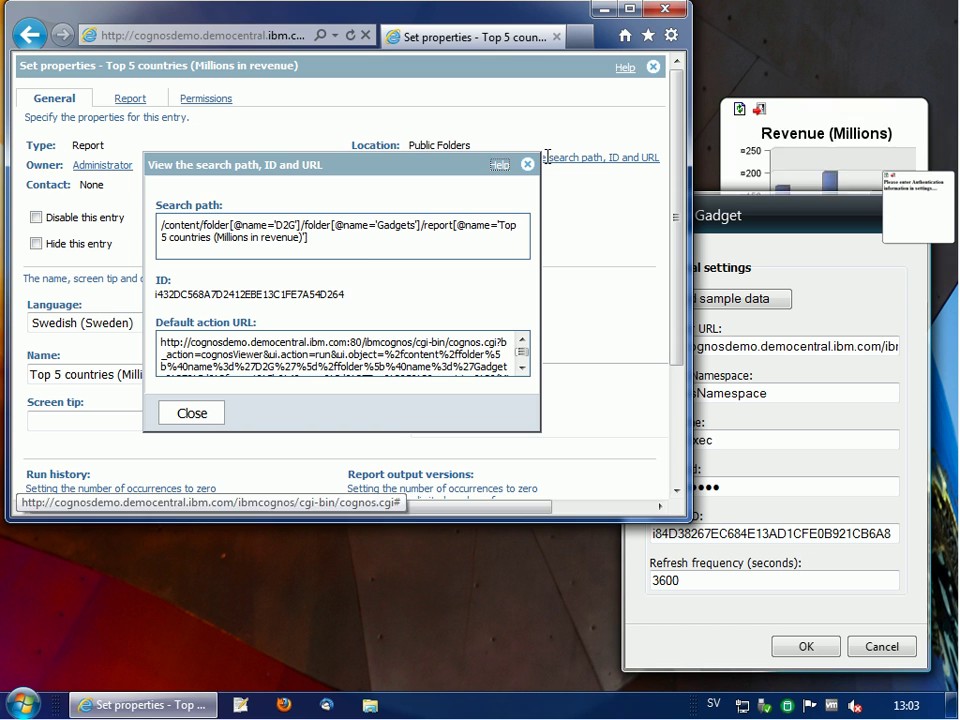
{"action": "double_click", "coordinate": [336, 295]}
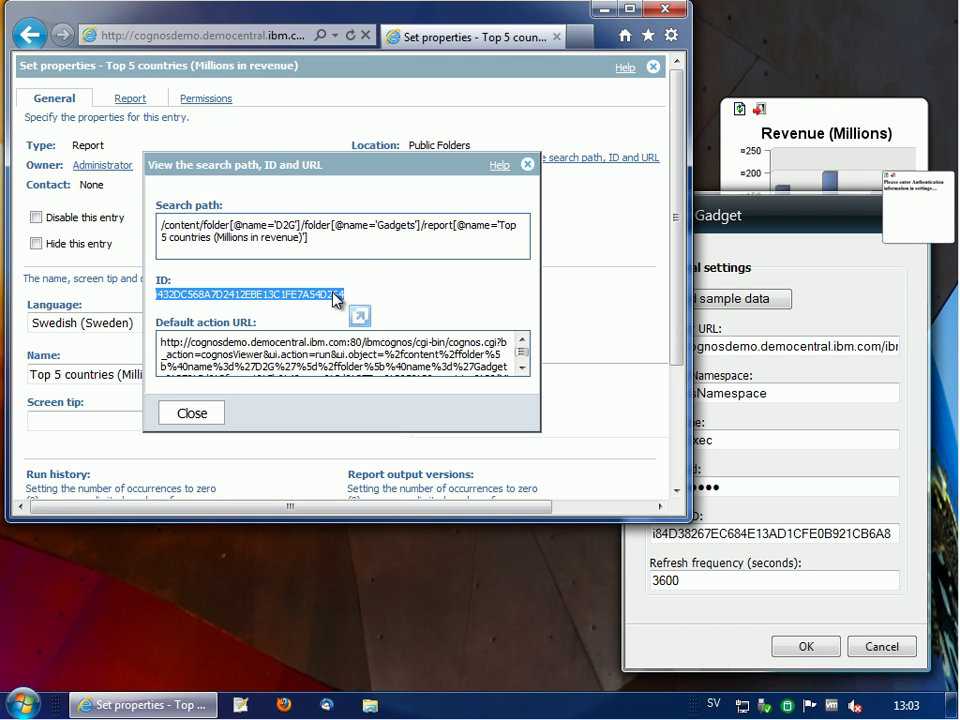
{"action": "left_click", "coordinate": [206, 418]}
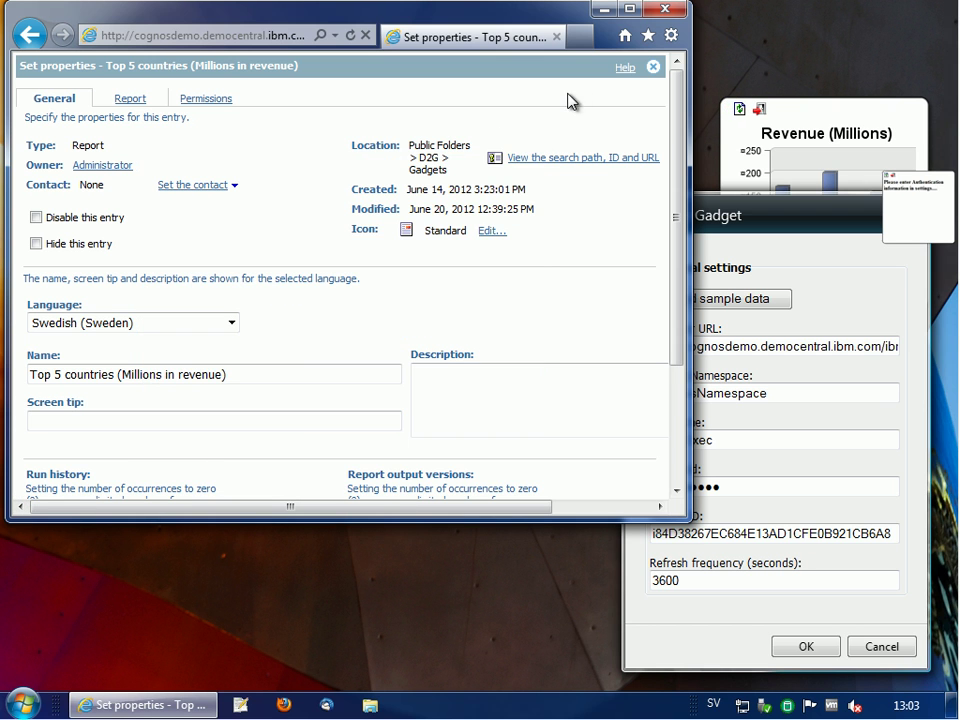
{"action": "left_click", "coordinate": [653, 67]}
- Paste that ID into the second gadget's Report ID, set refresh frequency to 10, and confirm
{"action": "double_click", "coordinate": [730, 535]}
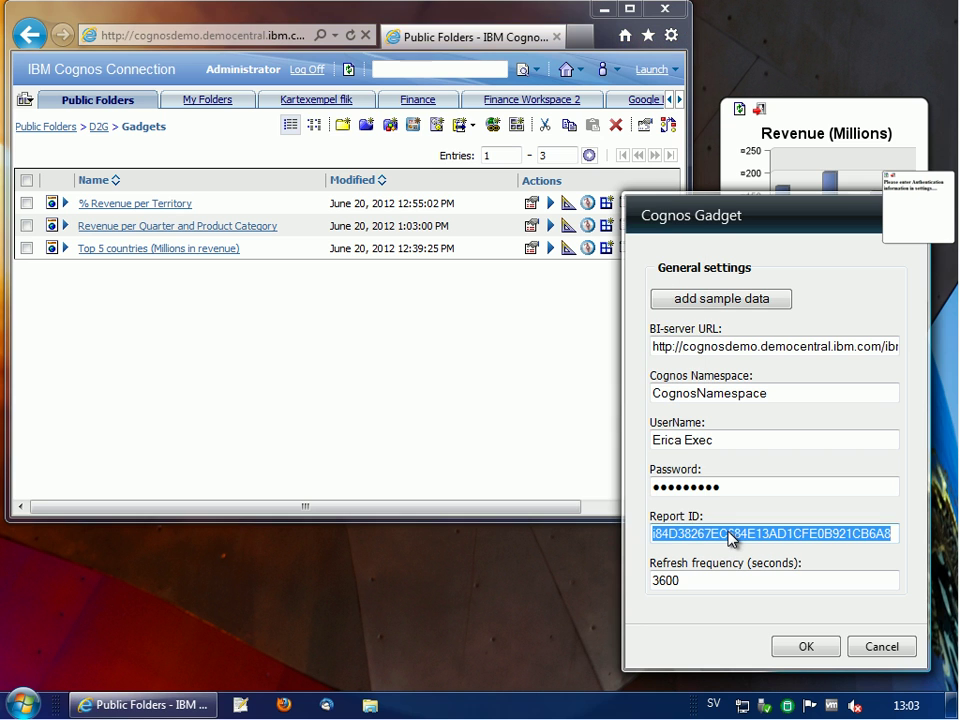
{"action": "type", "text": "i432DC568A7D2412EBE13C1FE7A54D264"}
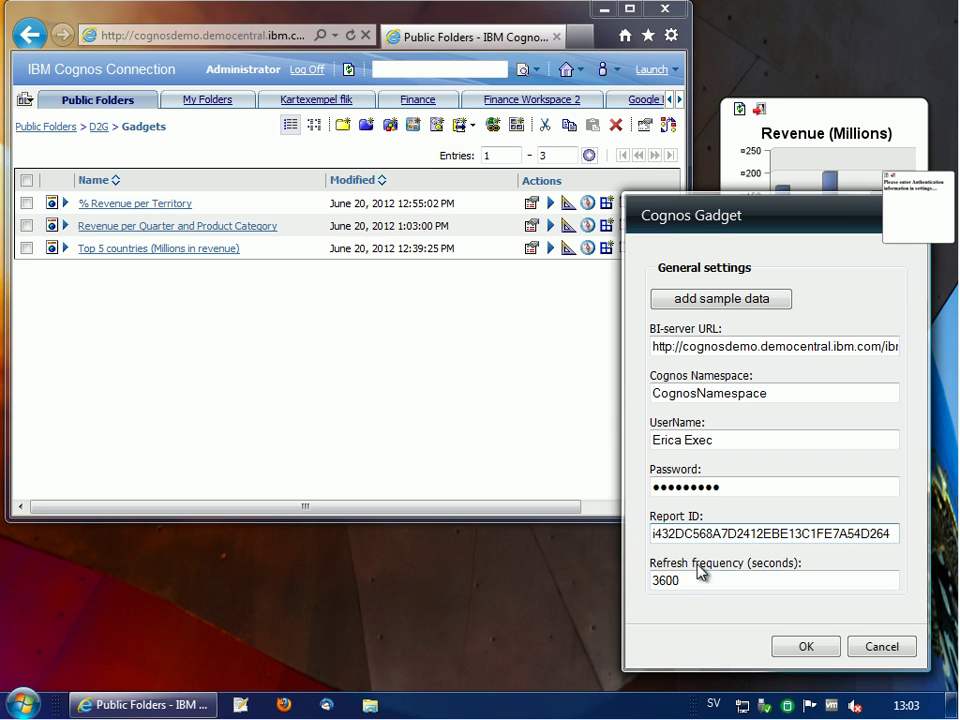
{"action": "left_click", "coordinate": [673, 580]}
{"action": "double_click", "coordinate": [675, 581]}
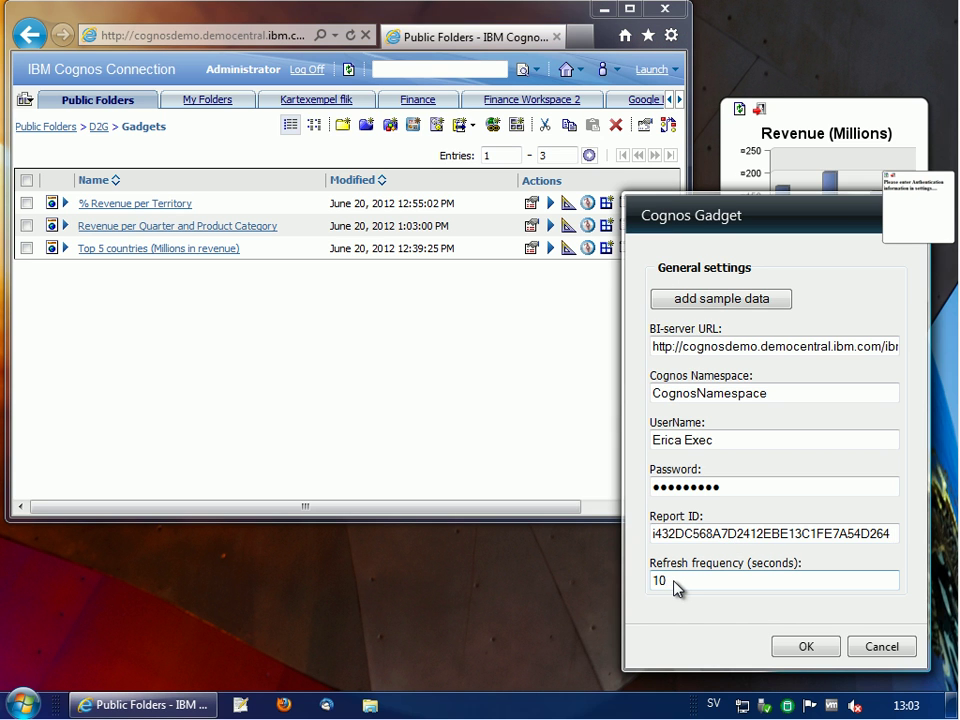
{"action": "left_click", "coordinate": [800, 645]}
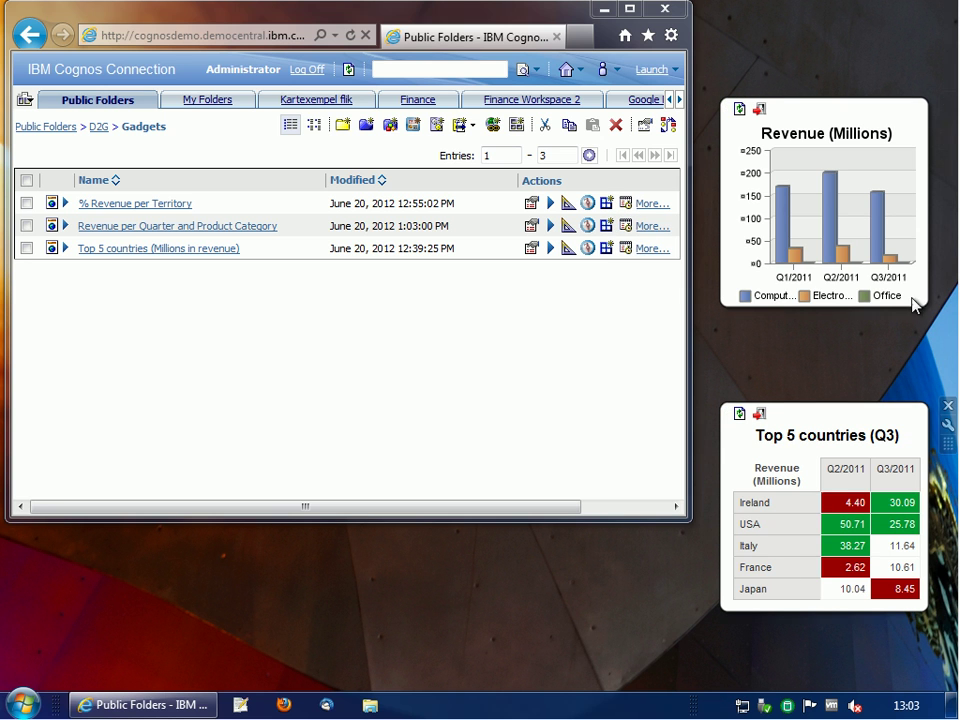
- Minimize the browser and stack the Top 5 countries gadget beneath the Revenue chart at top right
{"action": "left_click", "coordinate": [605, 9]}
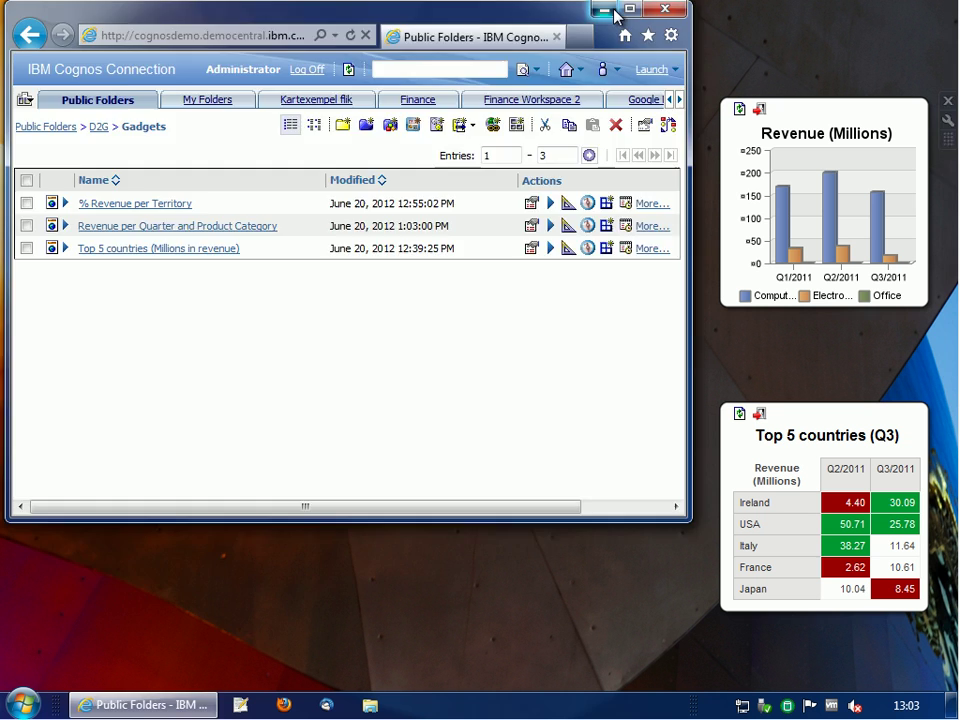
{"action": "left_click_drag", "start_coordinate": [946, 140], "coordinate": [950, 86]}
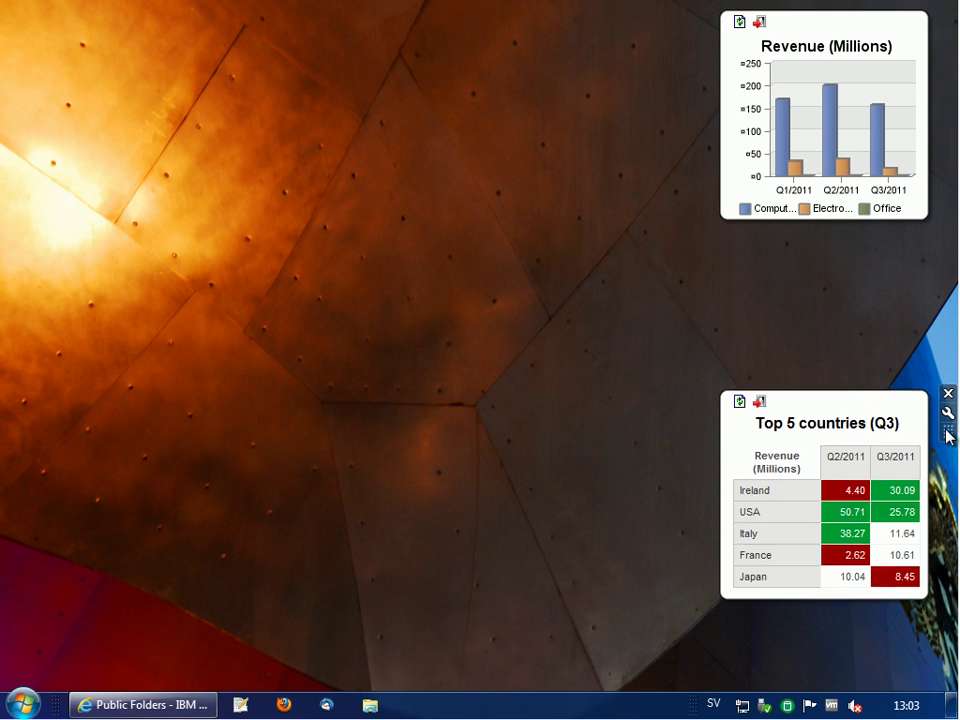
{"action": "left_click_drag", "start_coordinate": [948, 442], "coordinate": [948, 303]}
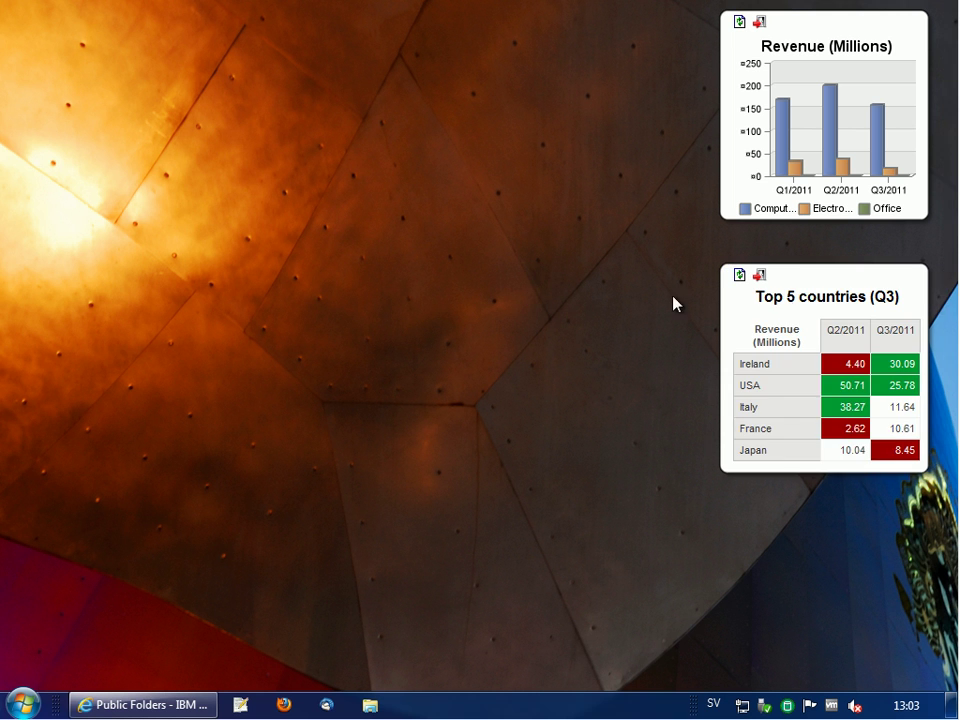
- Set the Top 5 countries gadget to 40% opacity and make it always on top
{"action": "right_click", "coordinate": [741, 306]}
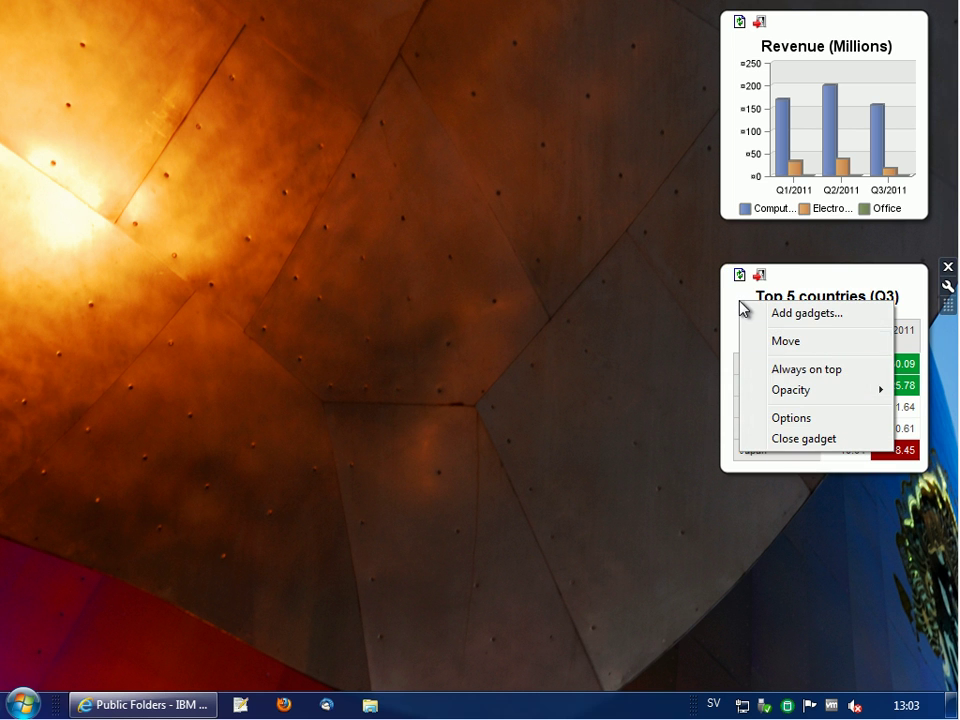
{"action": "mouse_move", "coordinate": [779, 398]}
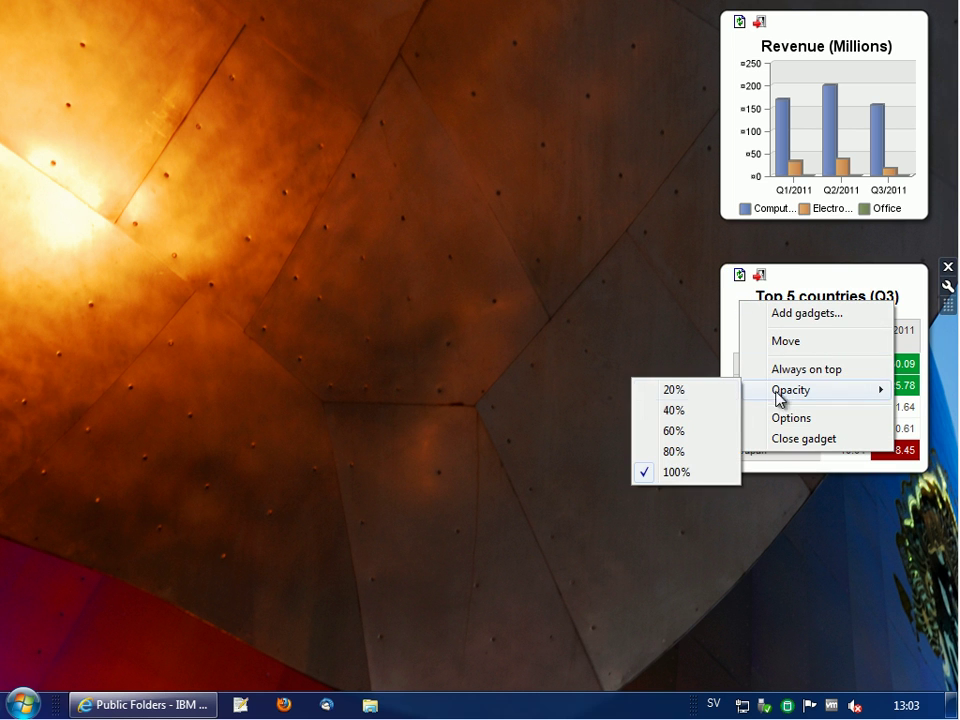
{"action": "left_click", "coordinate": [686, 412]}
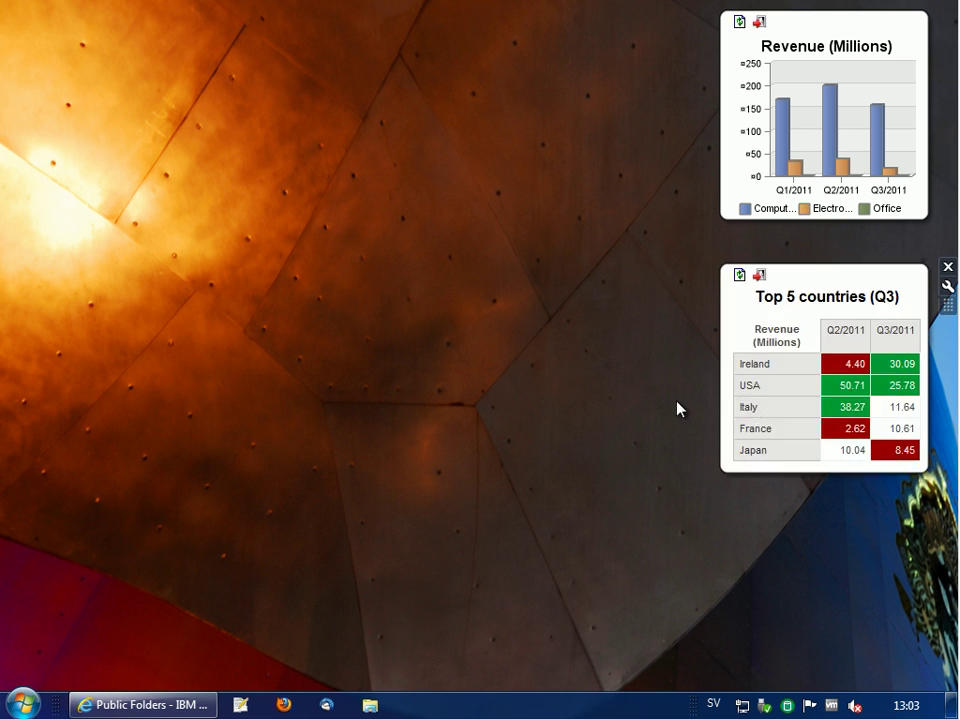
{"action": "right_click", "coordinate": [731, 313]}
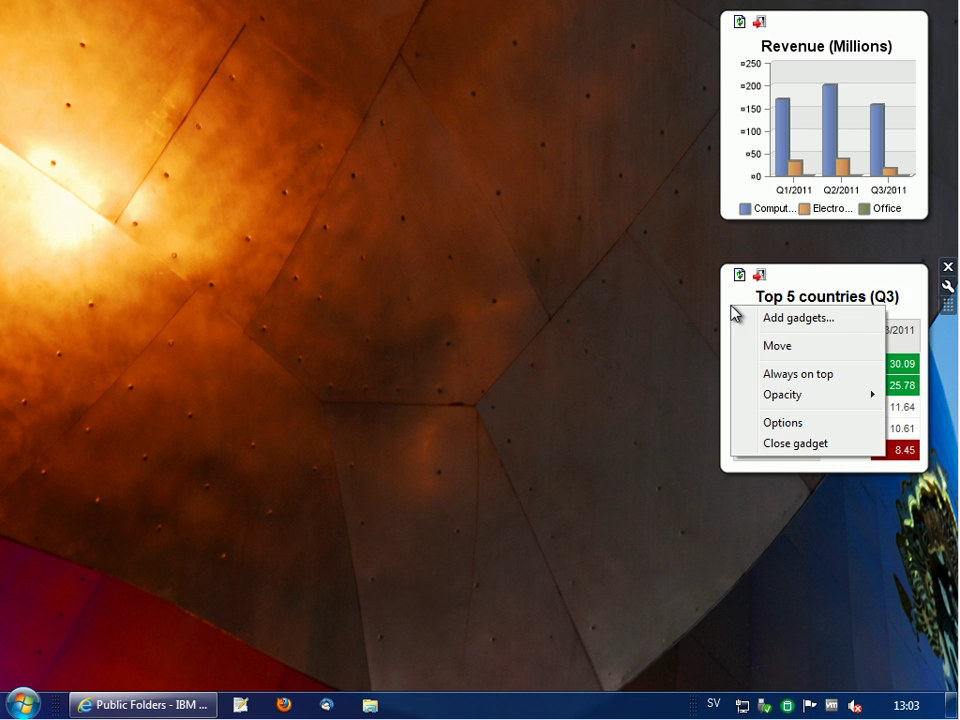
{"action": "left_click", "coordinate": [784, 376]}
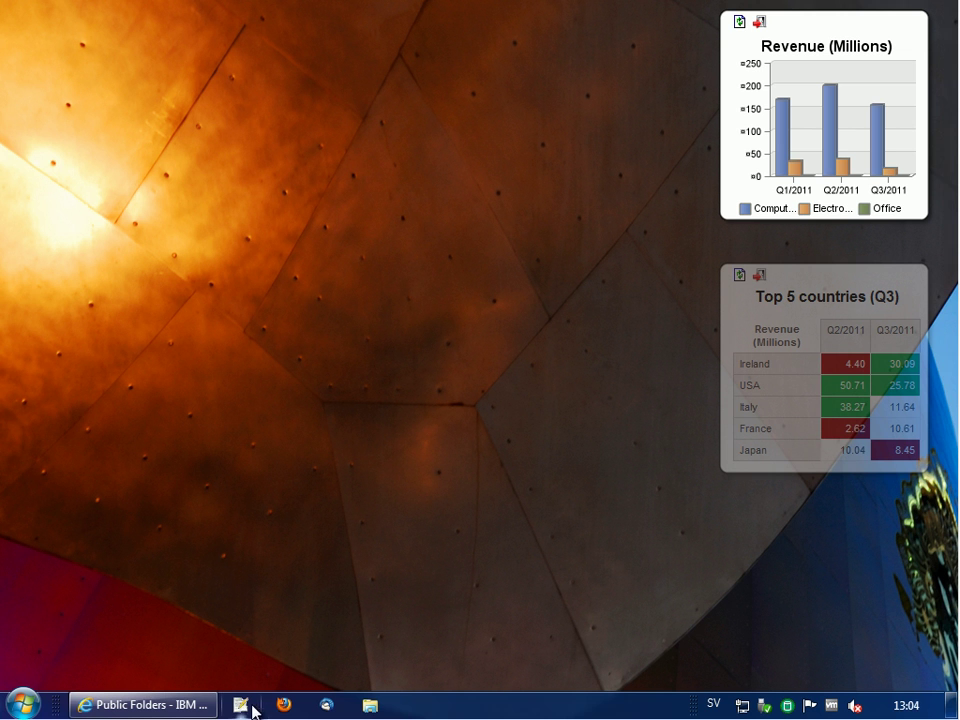
- Maximize the browser and turn off Always on top for the Top 5 countries gadget
{"action": "left_click", "coordinate": [171, 703]}
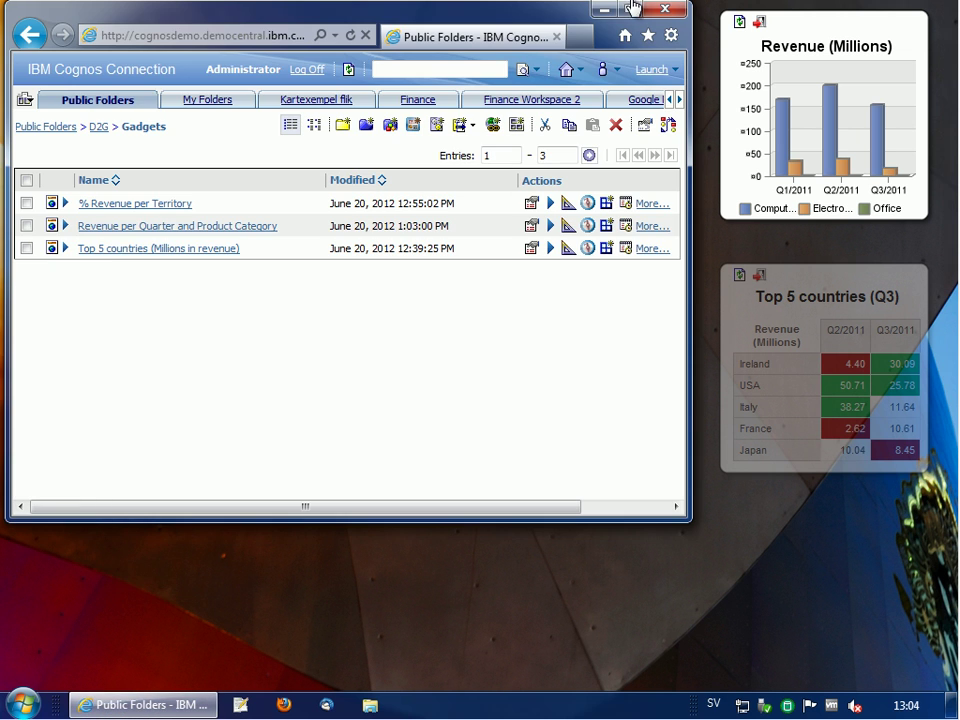
{"action": "left_click", "coordinate": [632, 10]}
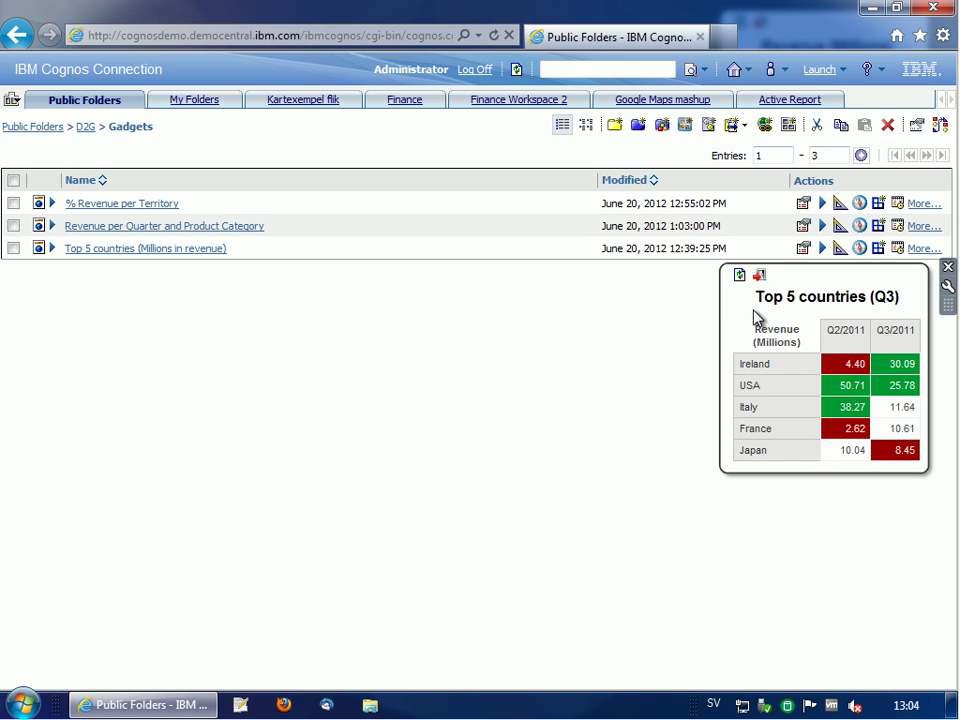
{"action": "right_click", "coordinate": [757, 318]}
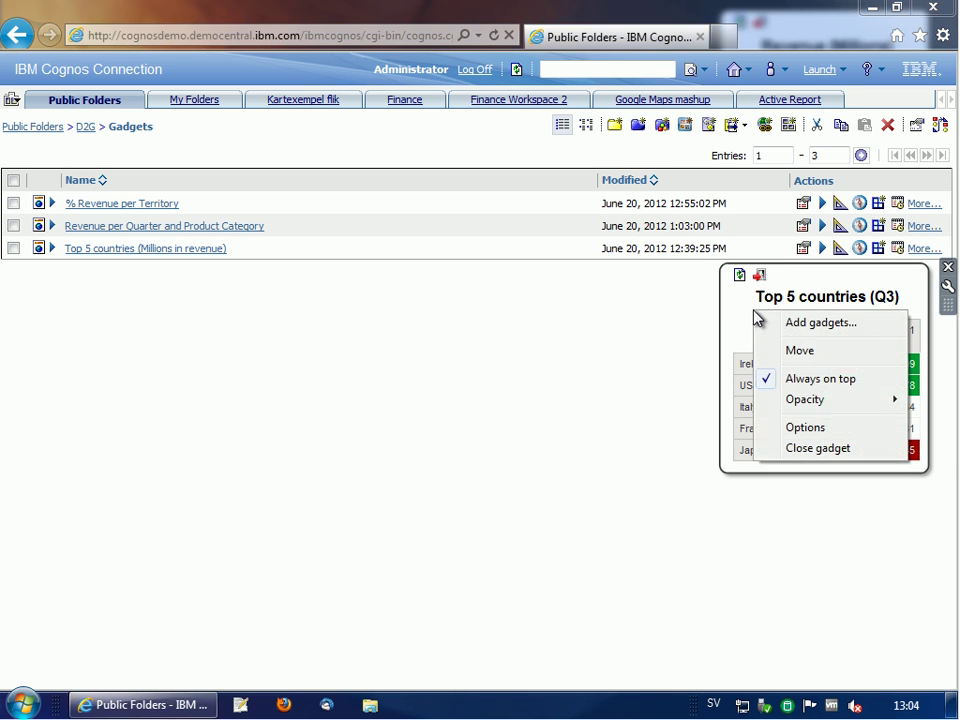
{"action": "left_click", "coordinate": [790, 382]}
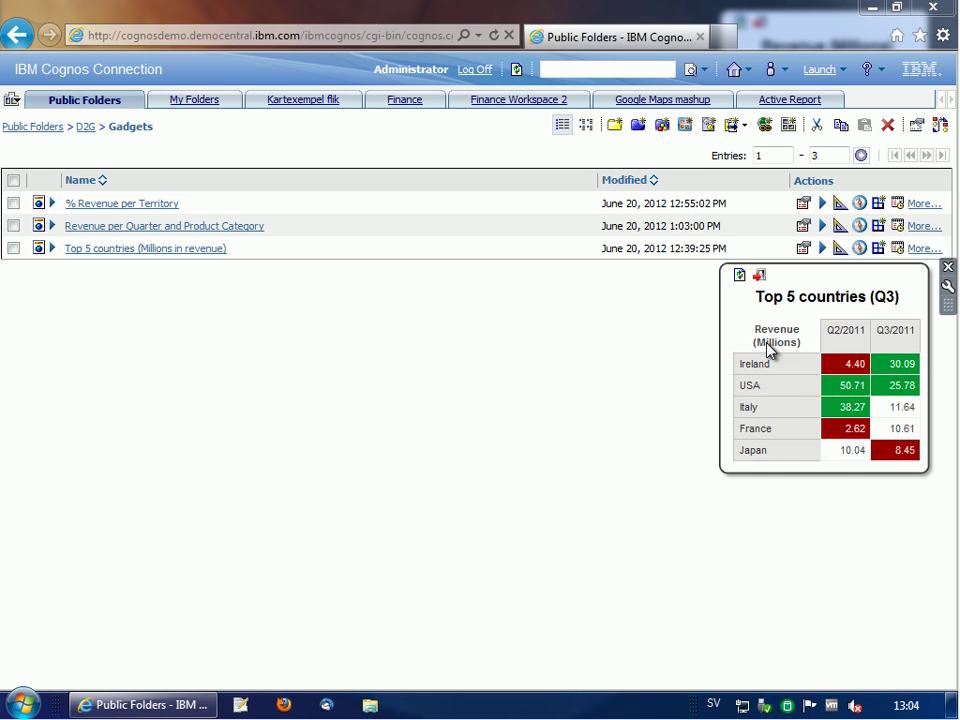
- Return the Top 5 countries gadget to full opacity and minimize the browser again
{"action": "right_click", "coordinate": [768, 345]}
{"action": "mouse_move", "coordinate": [803, 439]}
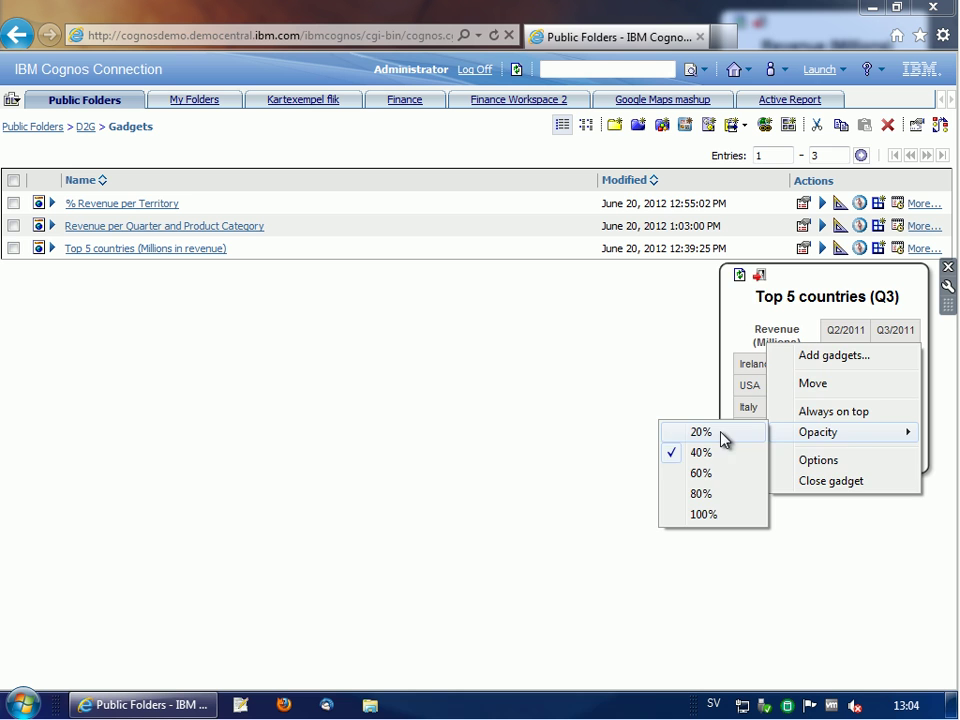
{"action": "left_click", "coordinate": [712, 514]}
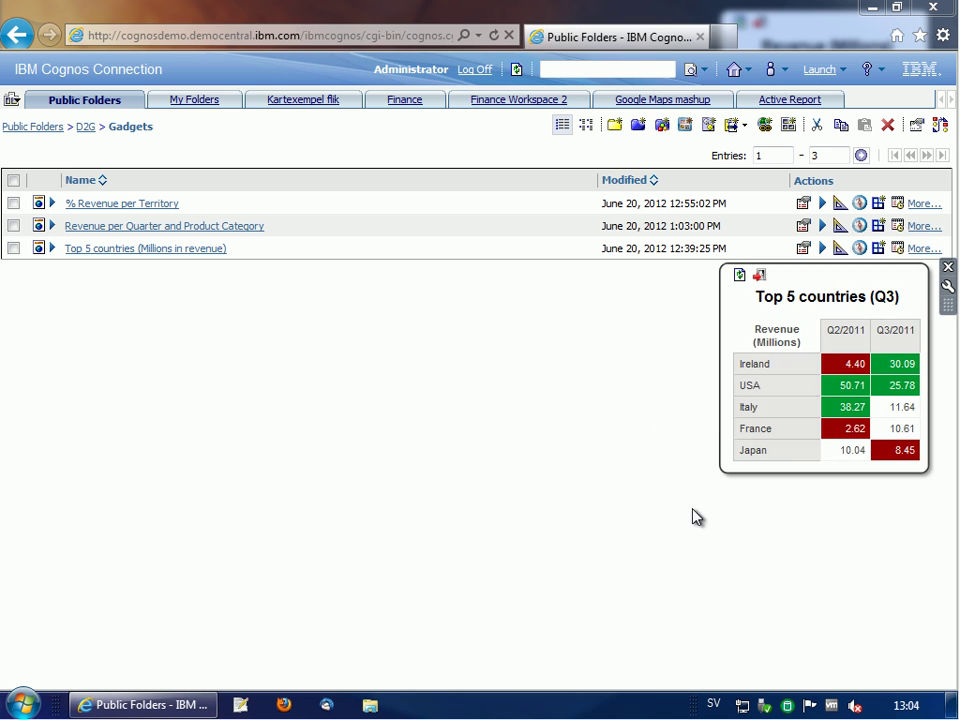
{"action": "left_click", "coordinate": [874, 12]}
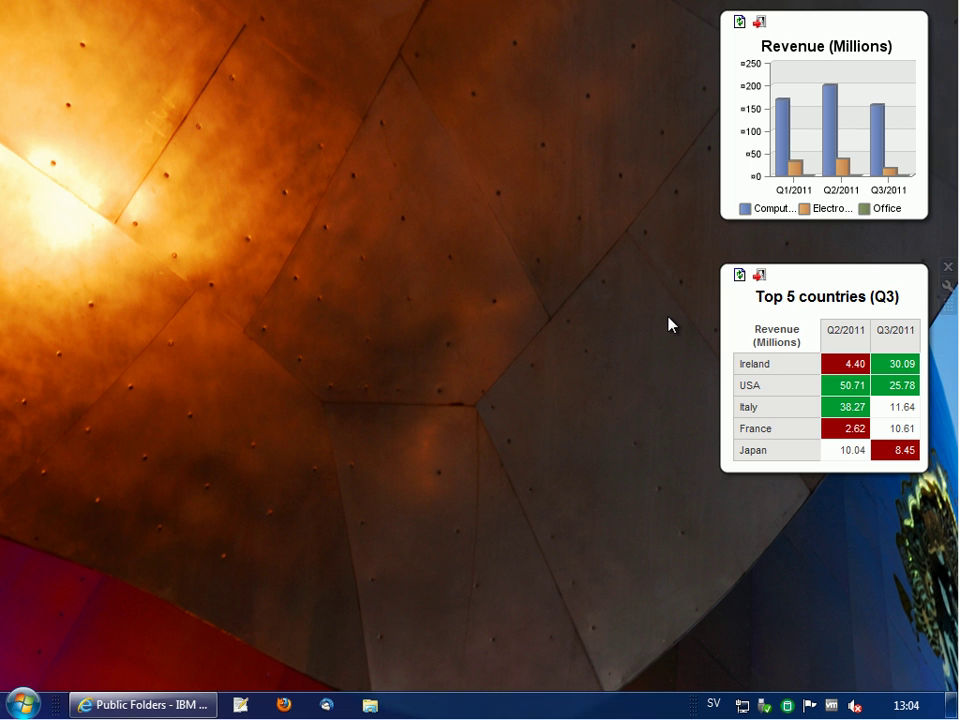
- Refresh the Top 5 countries gadget, then log out of both the Top 5 and Revenue gadgets
{"action": "mouse_move", "coordinate": [735, 277]}
{"action": "left_click", "coordinate": [738, 277]}
{"action": "left_click", "coordinate": [761, 280]}
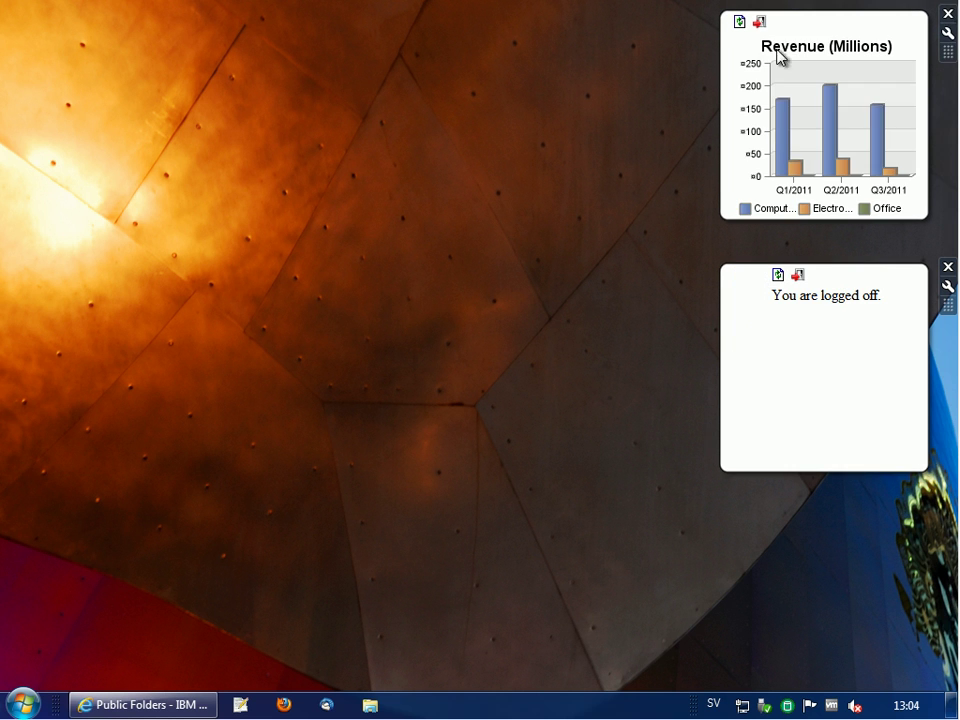
{"action": "left_click", "coordinate": [759, 22]}
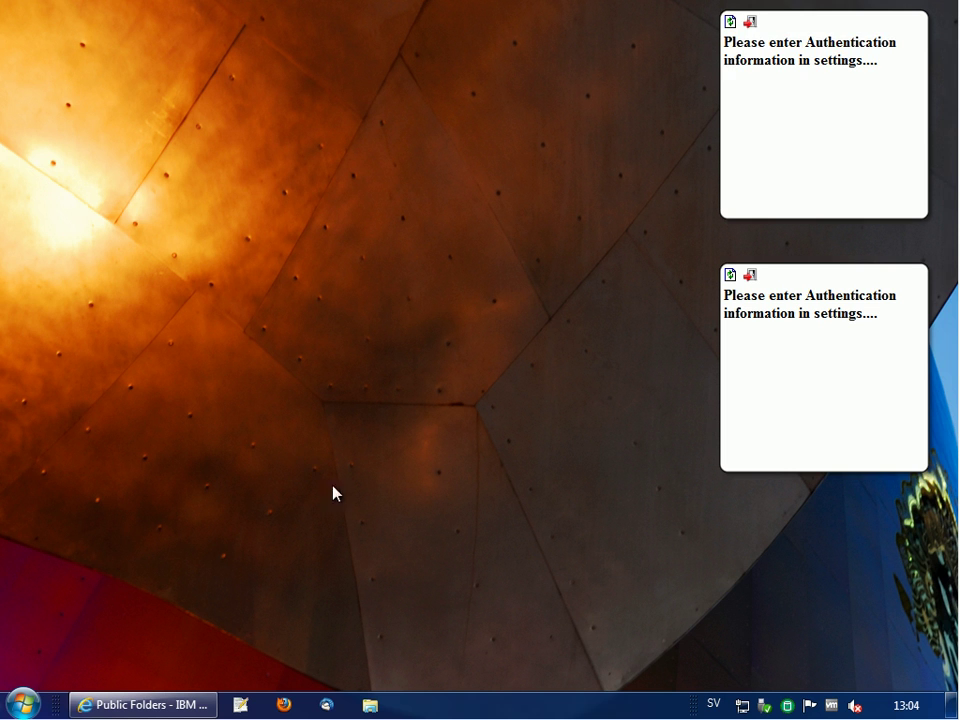
- Browse Explorer to C:\Program Files\Windows Sidebar\Gadgets\Cognos.Gadget and right-click cognos.html
{"action": "left_click", "coordinate": [371, 708]}
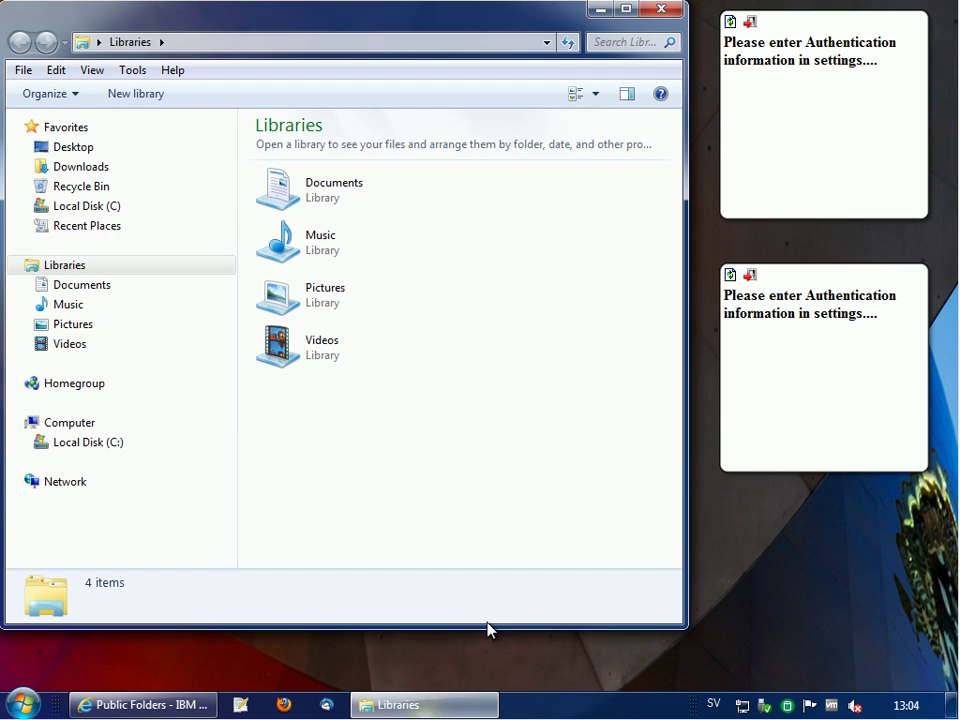
{"action": "left_click", "coordinate": [26, 442]}
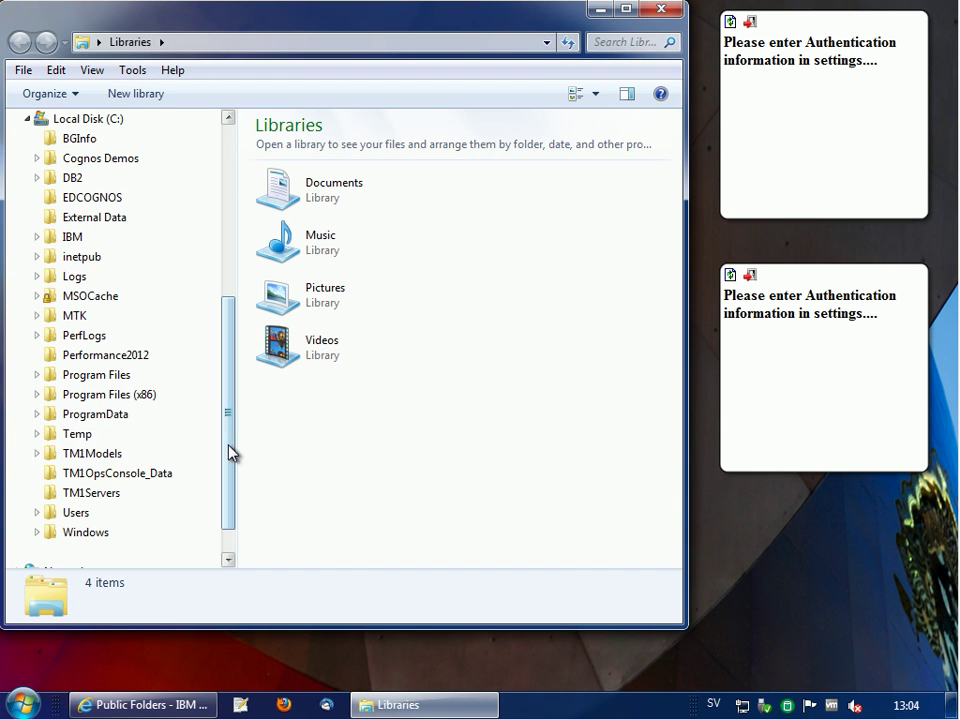
{"action": "left_click_drag", "start_coordinate": [229, 450], "coordinate": [228, 487]}
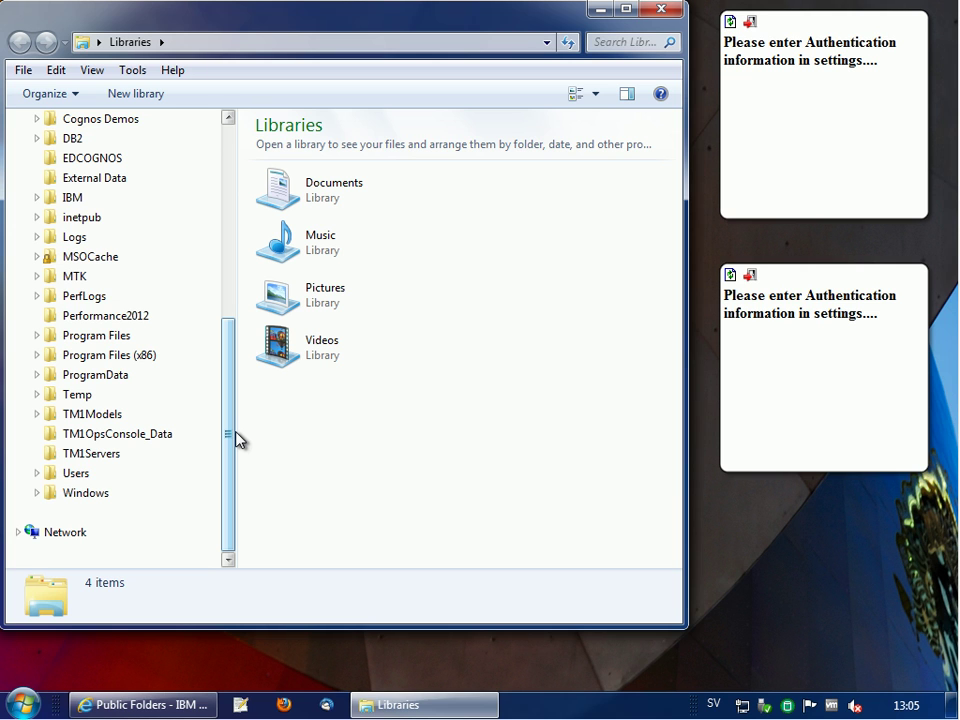
{"action": "left_click", "coordinate": [38, 337]}
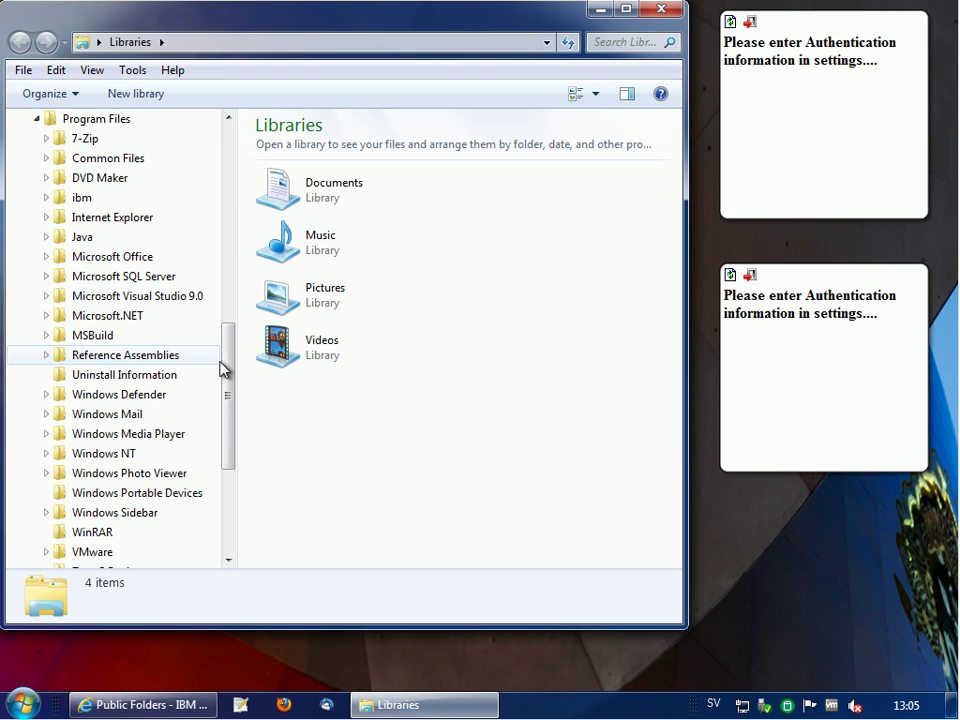
{"action": "left_click_drag", "start_coordinate": [221, 363], "coordinate": [229, 416]}
{"action": "left_click", "coordinate": [110, 396]}
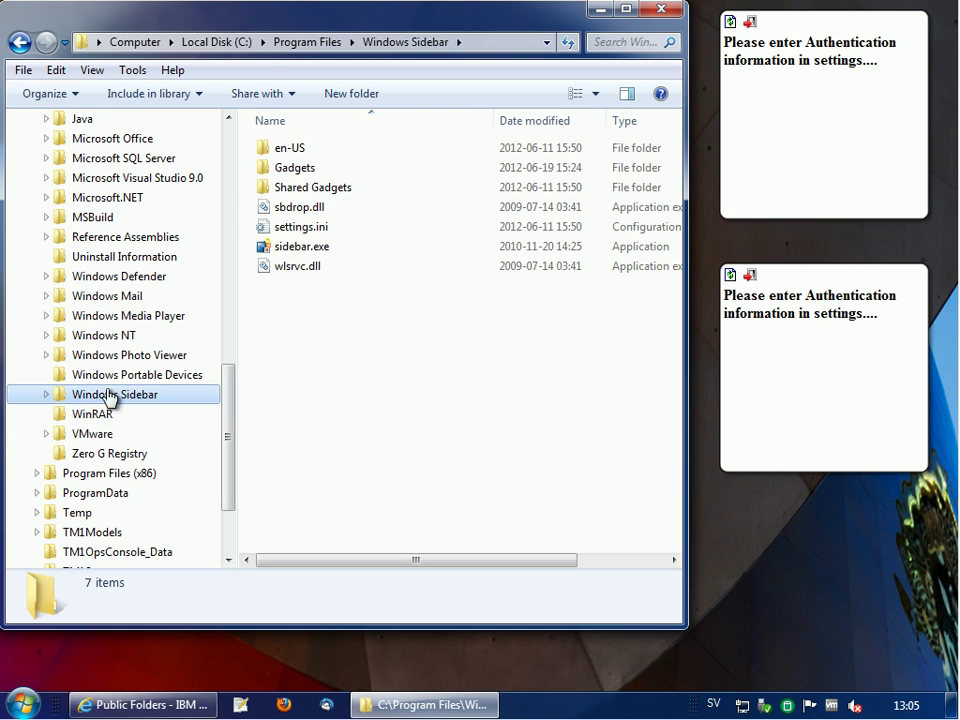
{"action": "double_click", "coordinate": [288, 169]}
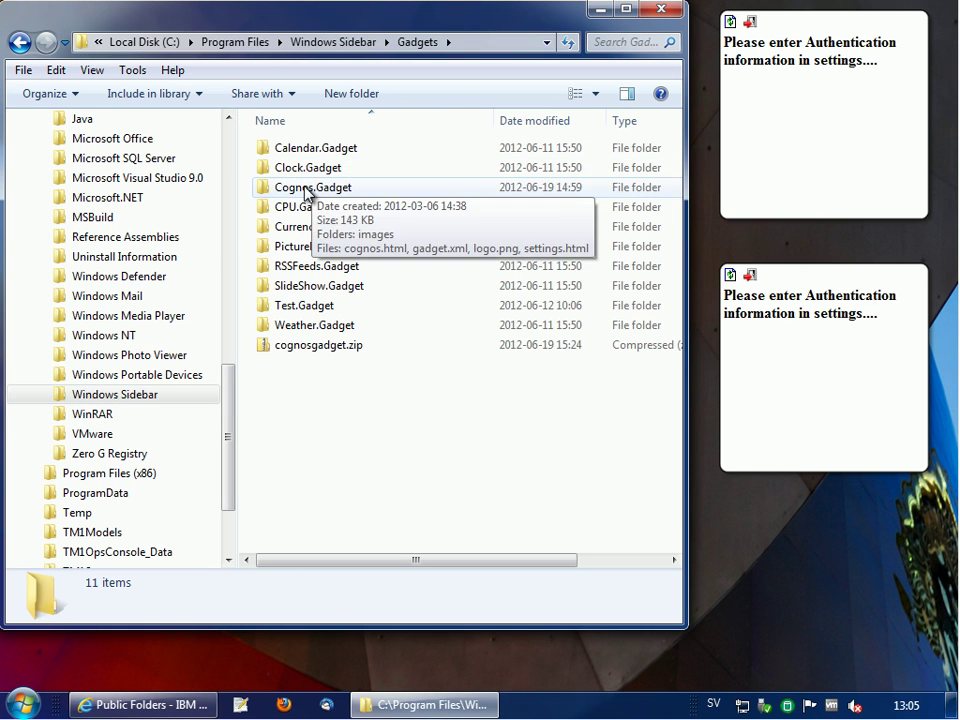
{"action": "double_click", "coordinate": [305, 190]}
{"action": "mouse_move", "coordinate": [752, 452]}
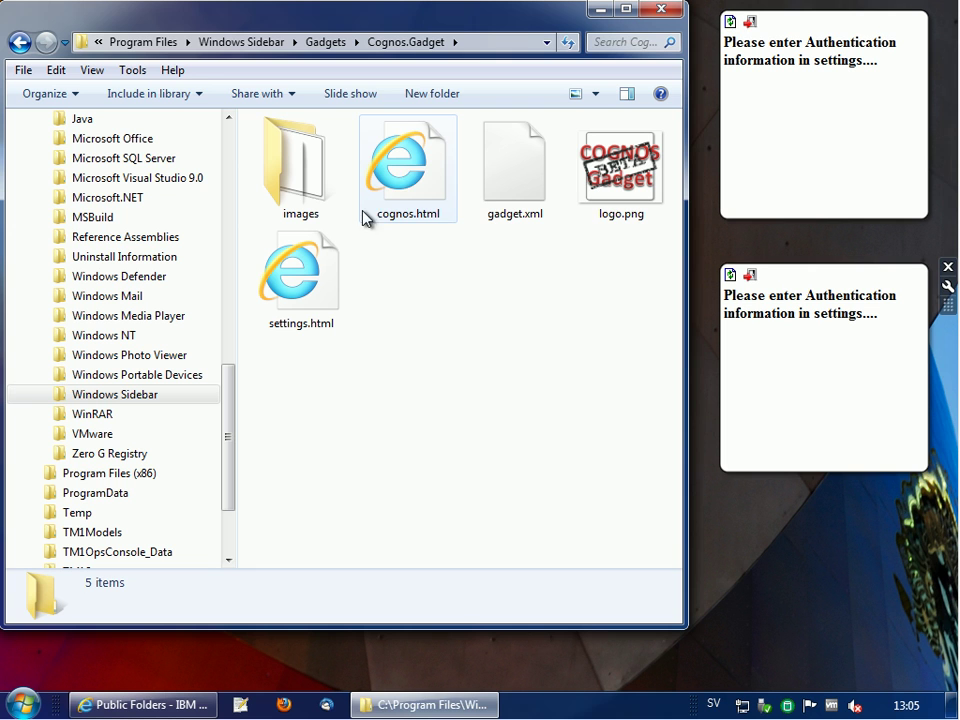
{"action": "right_click", "coordinate": [410, 175]}
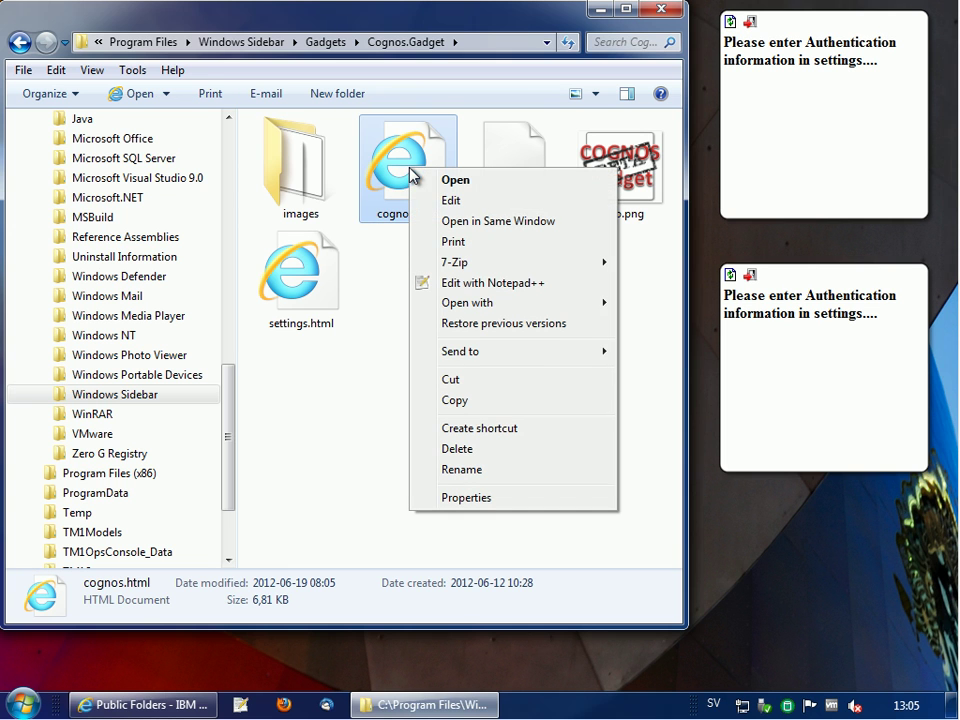
{"action": "left_click", "coordinate": [466, 285]}
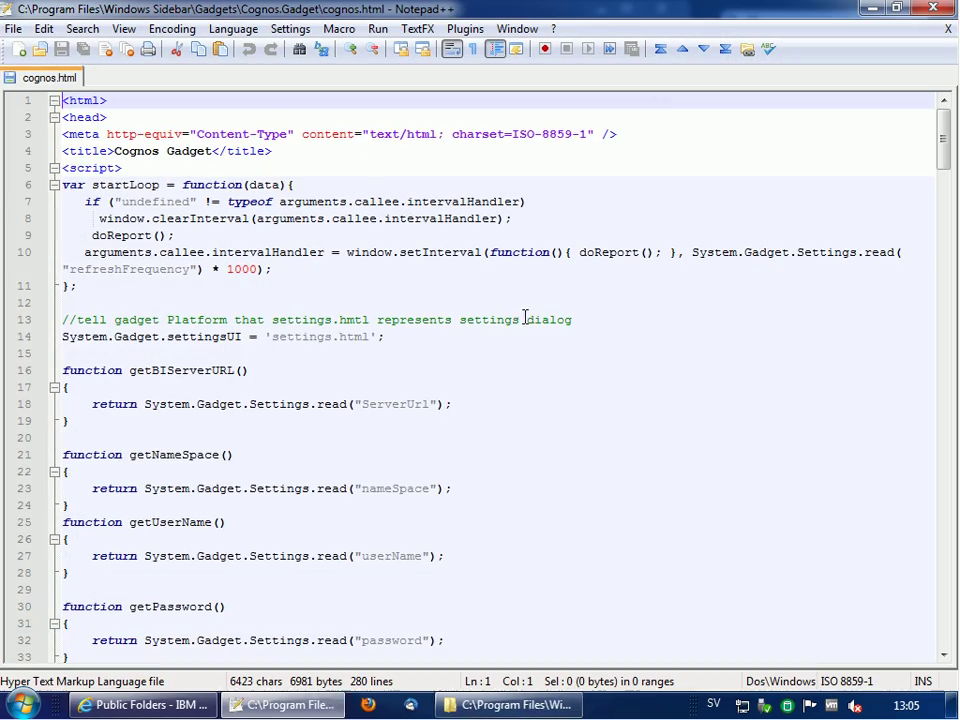
{"action": "left_click_drag", "start_coordinate": [945, 165], "coordinate": [936, 96]}
{"action": "left_click", "coordinate": [948, 28]}
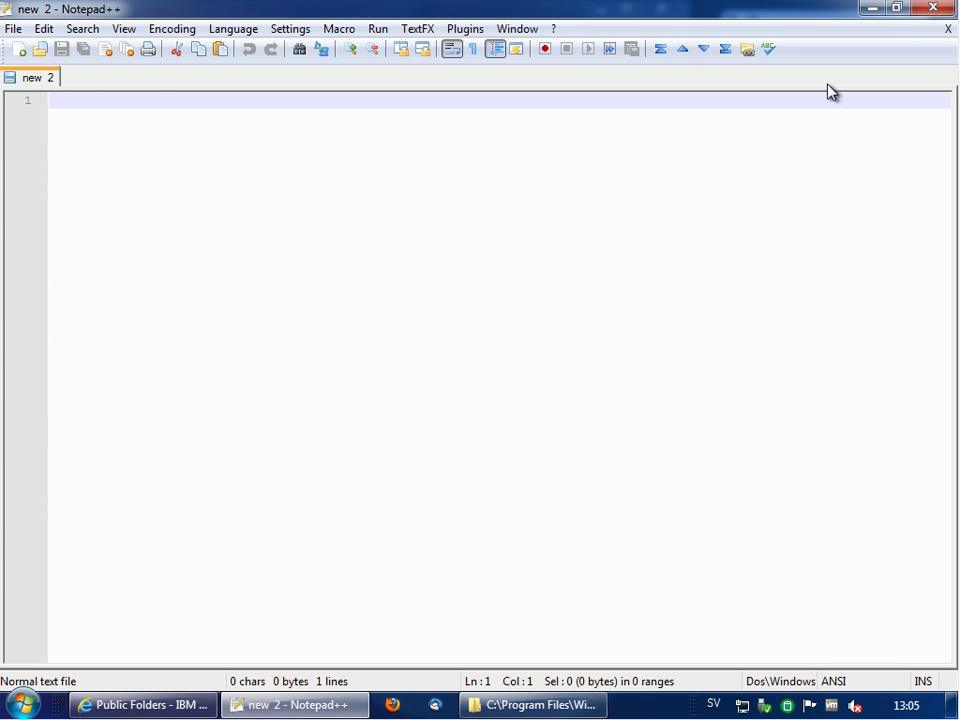
{"action": "left_click", "coordinate": [933, 8]}
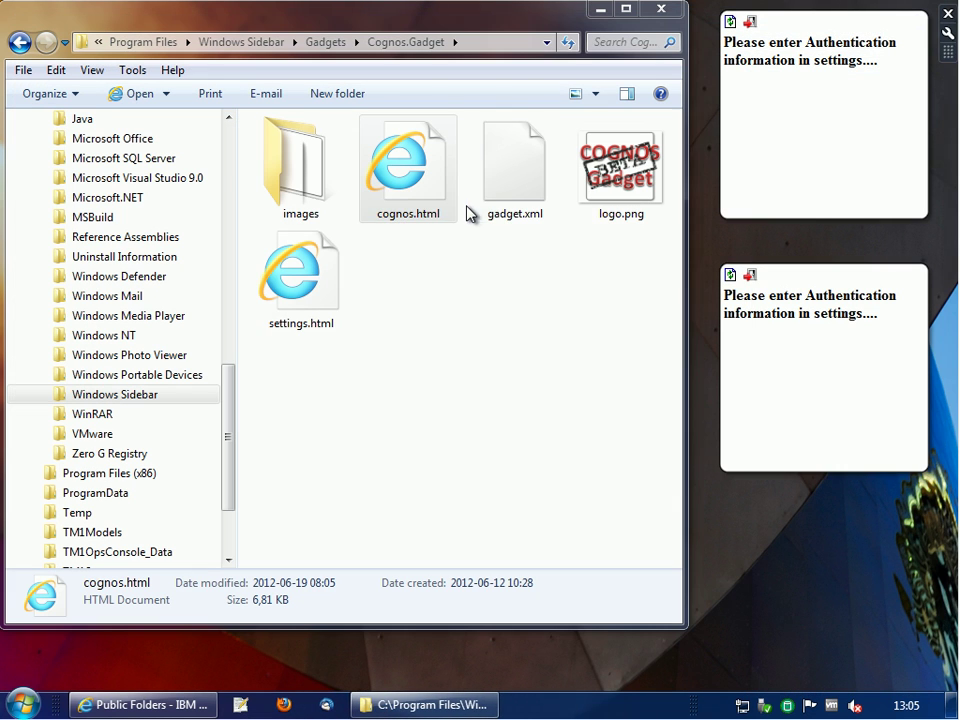
{"action": "right_click", "coordinate": [310, 277]}
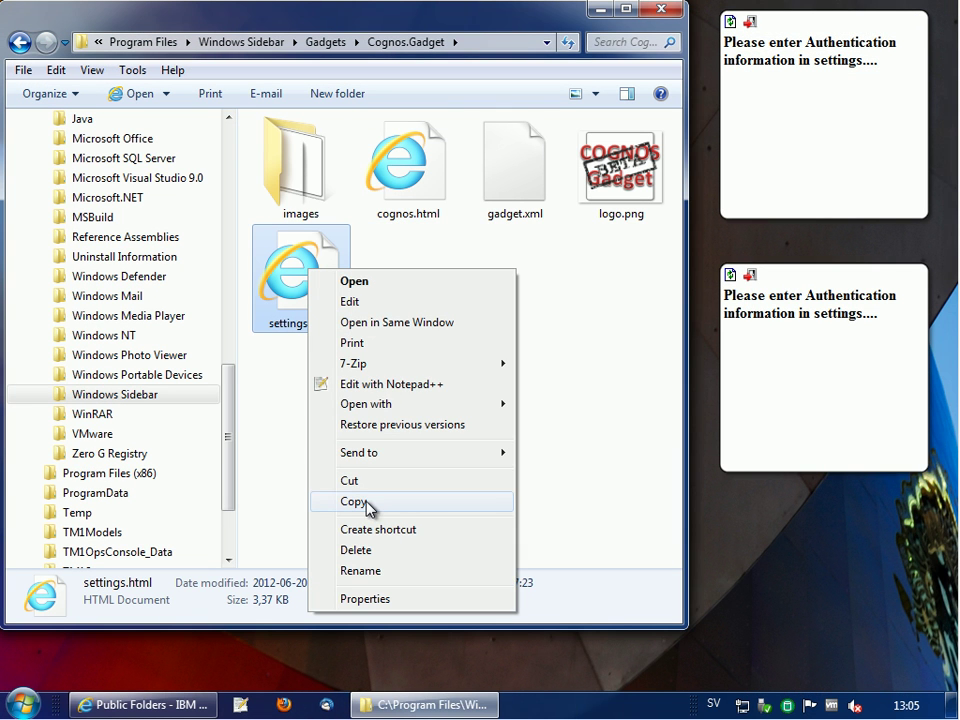
{"action": "left_click", "coordinate": [386, 394]}
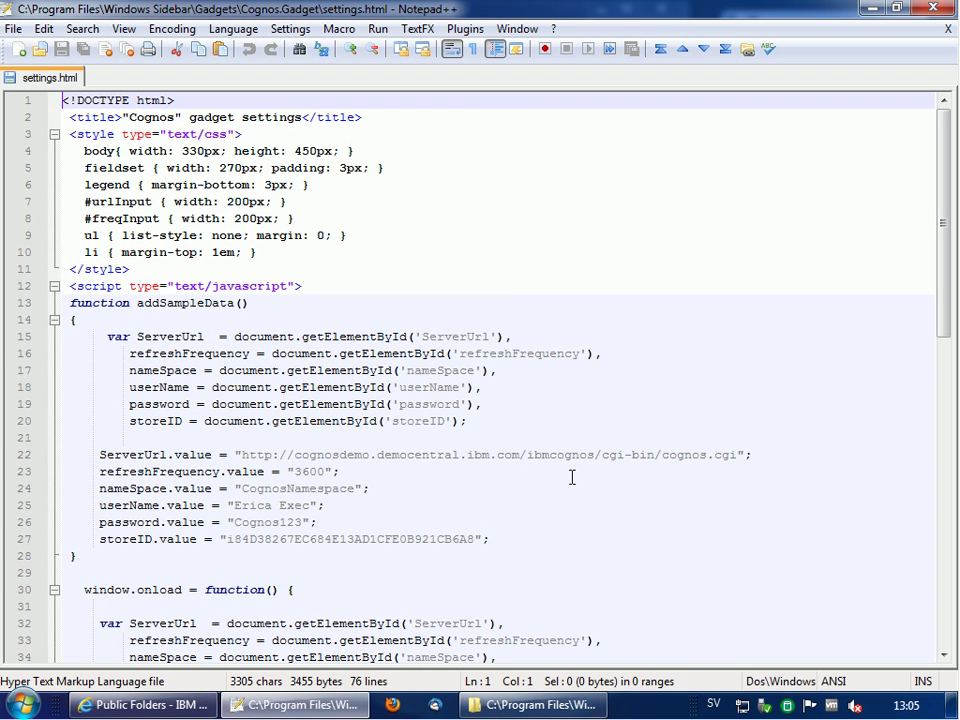
{"action": "left_click_drag", "start_coordinate": [295, 455], "coordinate": [518, 455]}
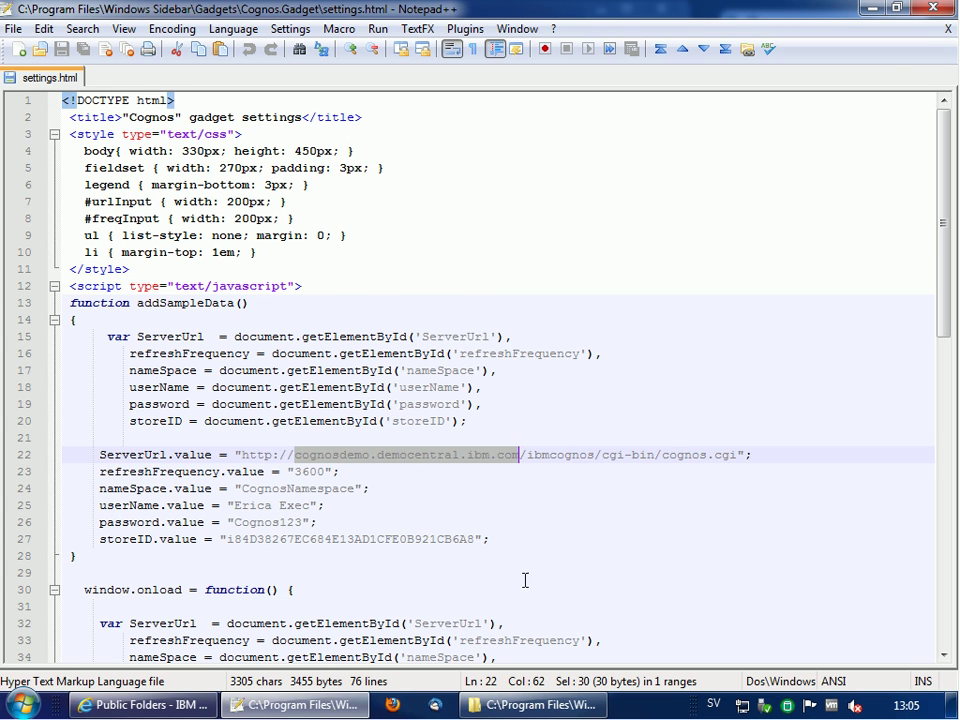
{"action": "left_click", "coordinate": [936, 10]}
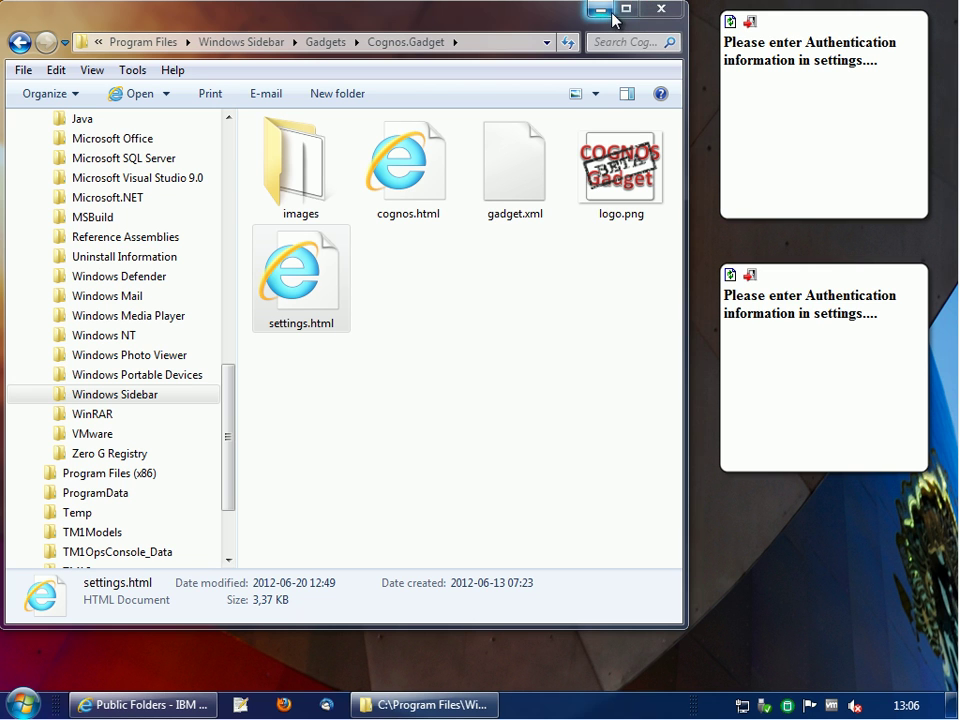
- Close Explorer and log the Revenue (Millions) gadget back in with the administrator account credentials
{"action": "left_click", "coordinate": [656, 14]}
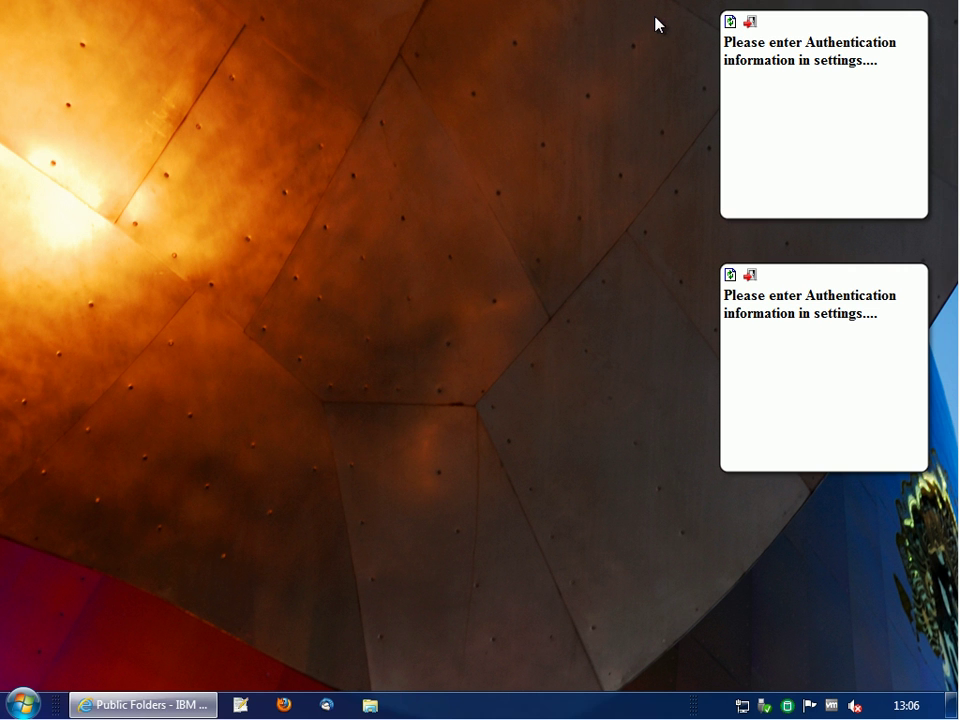
{"action": "mouse_move", "coordinate": [813, 88]}
{"action": "left_click", "coordinate": [949, 34]}
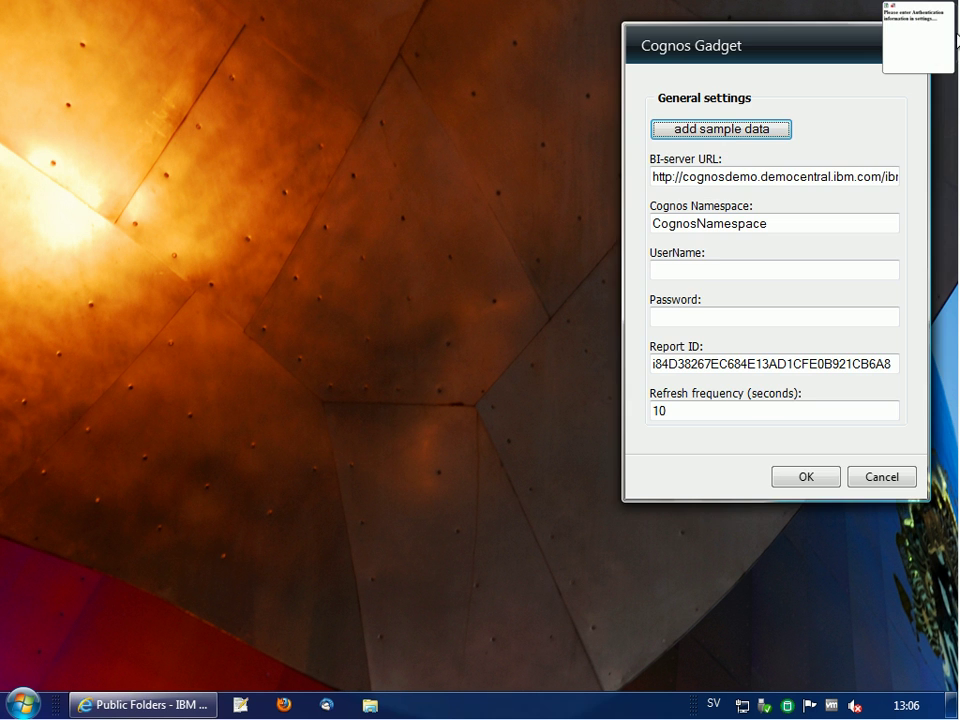
{"action": "left_click", "coordinate": [695, 270]}
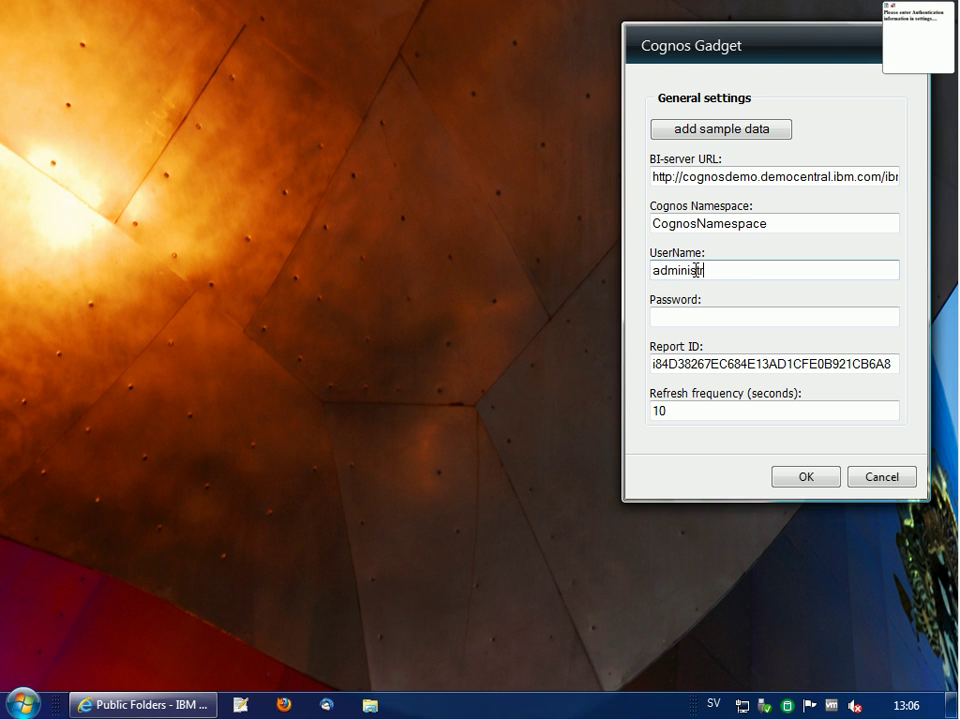
{"action": "type", "text": "administrator"}
{"action": "key", "text": "Tab"}
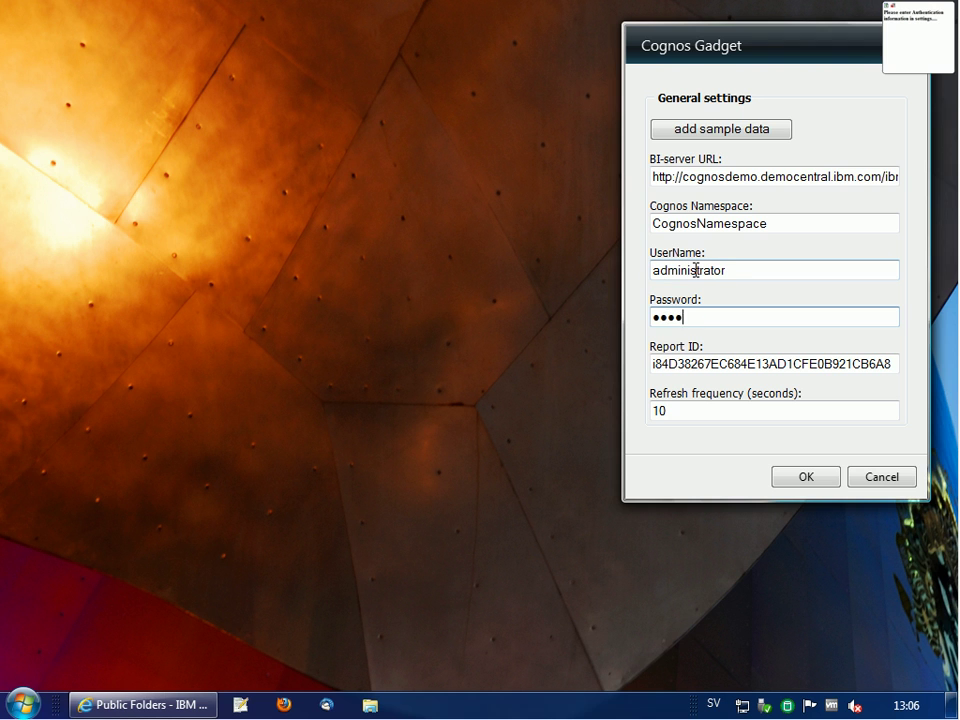
{"action": "left_click", "coordinate": [805, 480]}
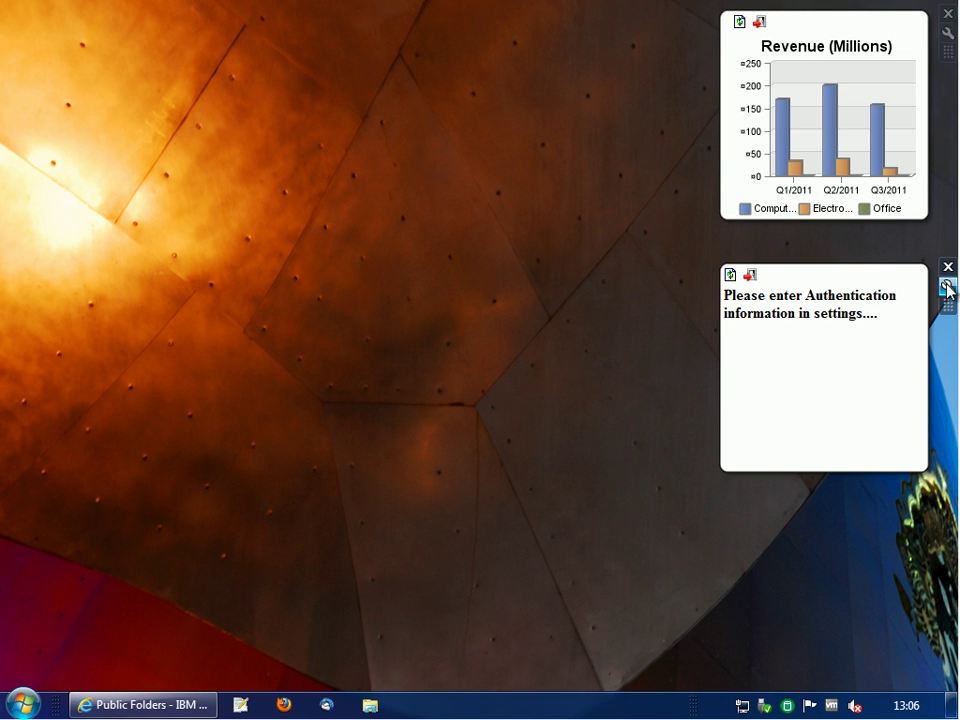
- Enter the user's name and password in the lower gadget's Cognos settings to show the Top 5 countries (Q3) table
{"action": "left_click", "coordinate": [947, 287]}
{"action": "left_click", "coordinate": [669, 437]}
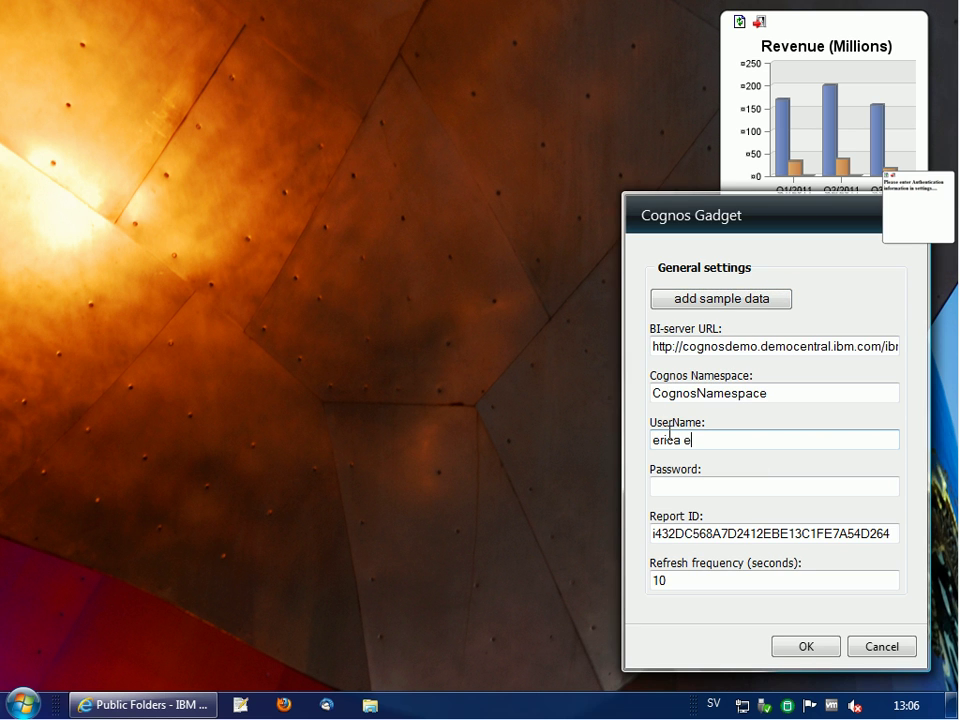
{"action": "type", "text": "erica exec"}
{"action": "key", "text": "Tab"}
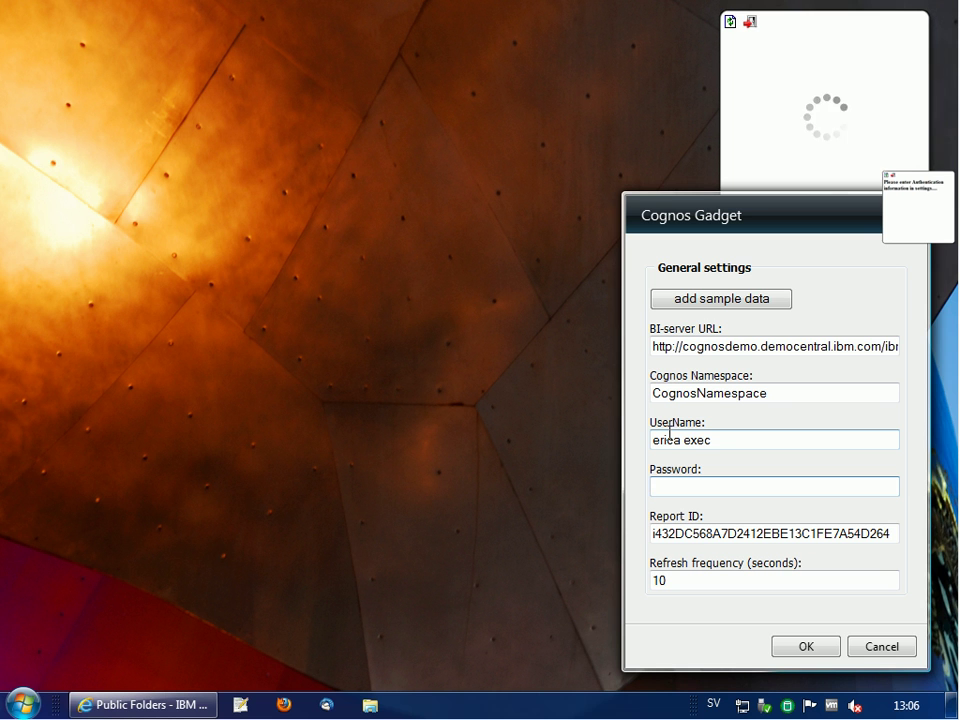
{"action": "type", "text": "••••••••"}
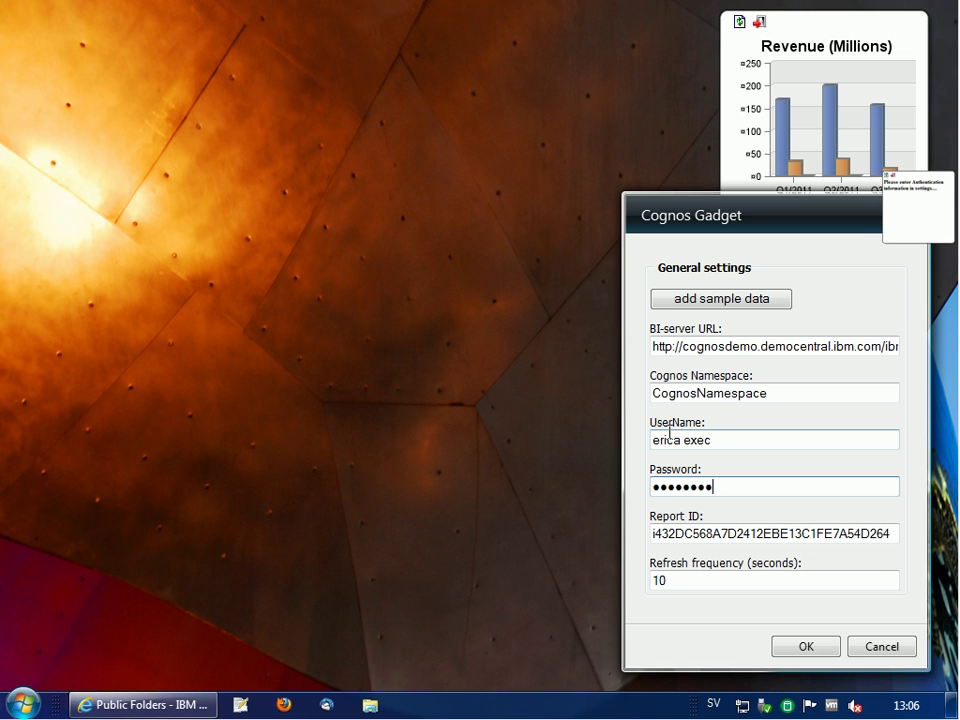
{"action": "left_click", "coordinate": [808, 644]}
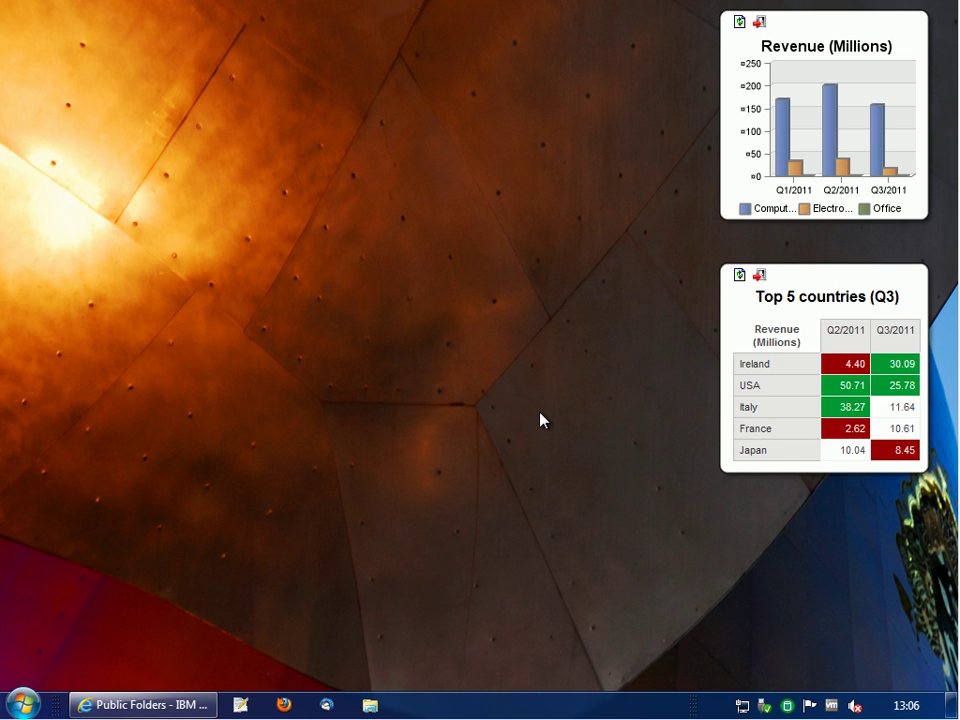